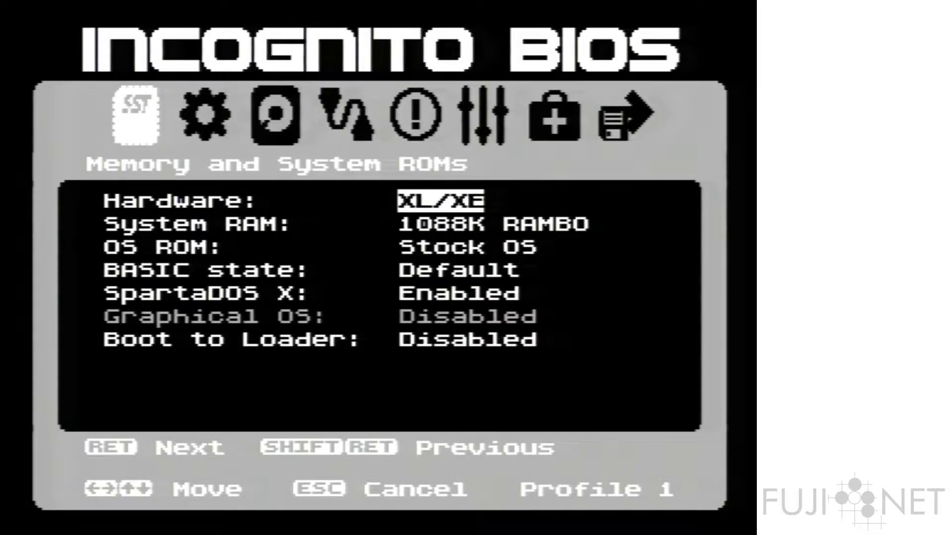
- Toggle the hardware type to Colleen and back to XL/XE, keeping 1088K RAMBO
key("Down")
key("Down")
key("Up")
key("Up")
key("Left")
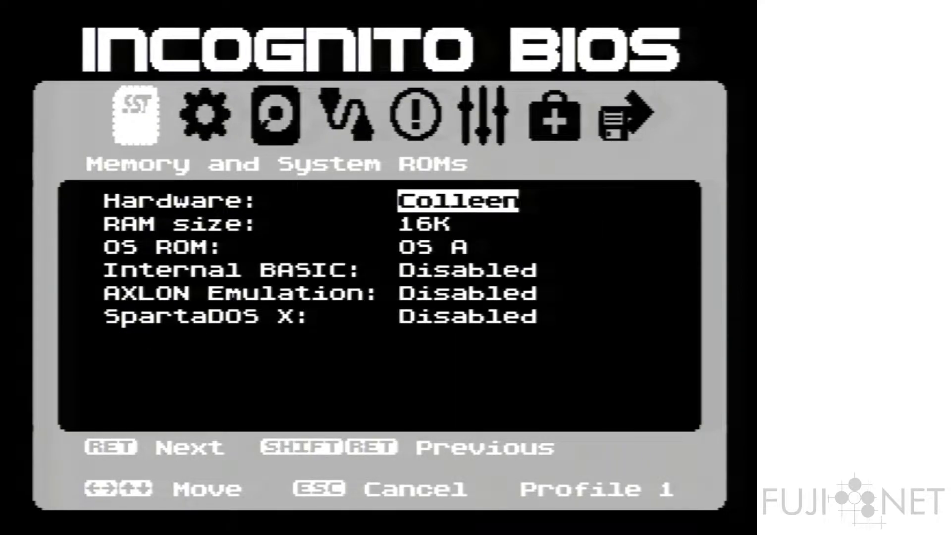
key("Right")
- Return the OS ROM to Stock OS, keep SpartaDOS X enabled, then reach the PBI BIOS and Hard Disk page
key("Down")
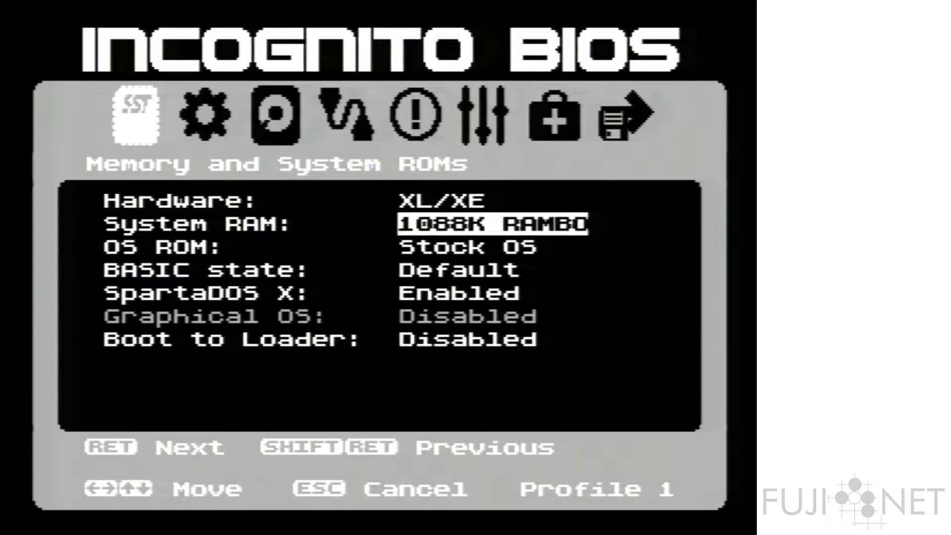
key("Down")
key("Right")
key("Right")
key("Right")
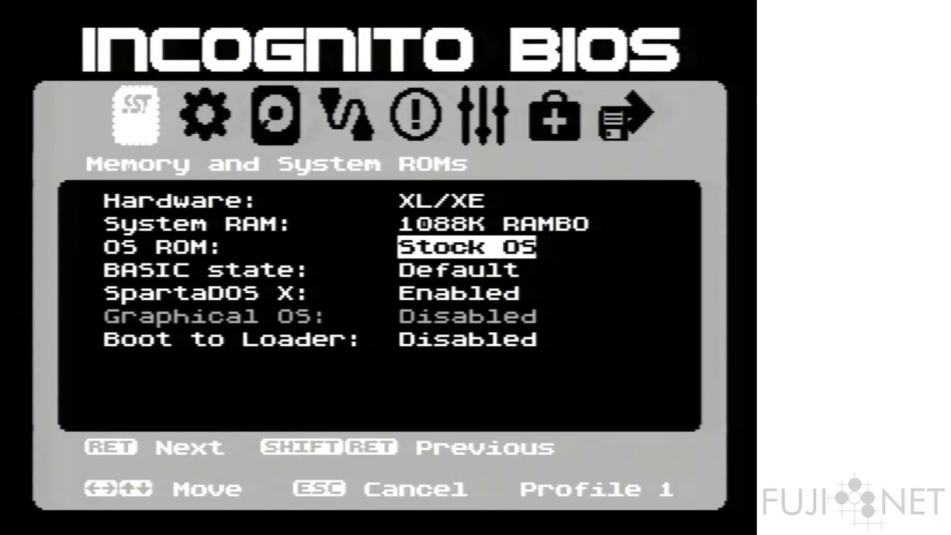
key("Down")
key("Down")
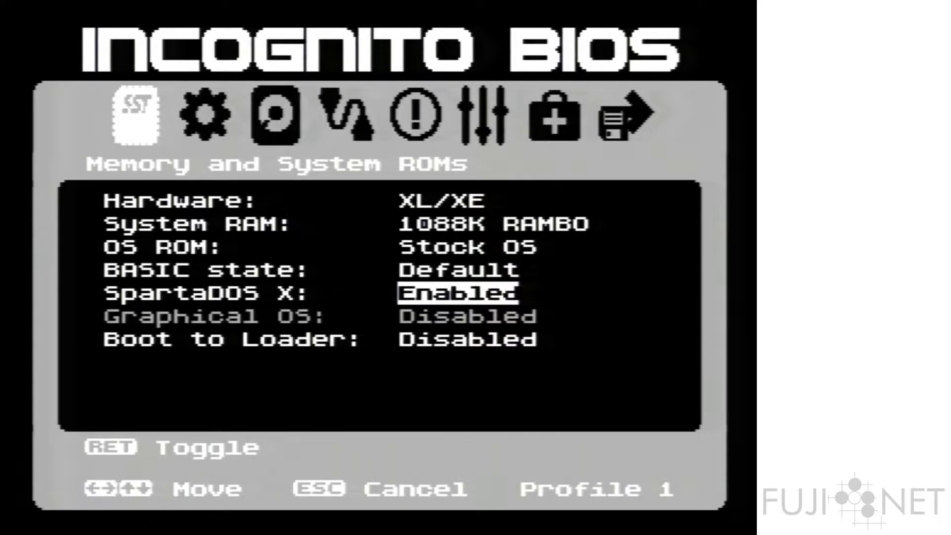
key("Right")
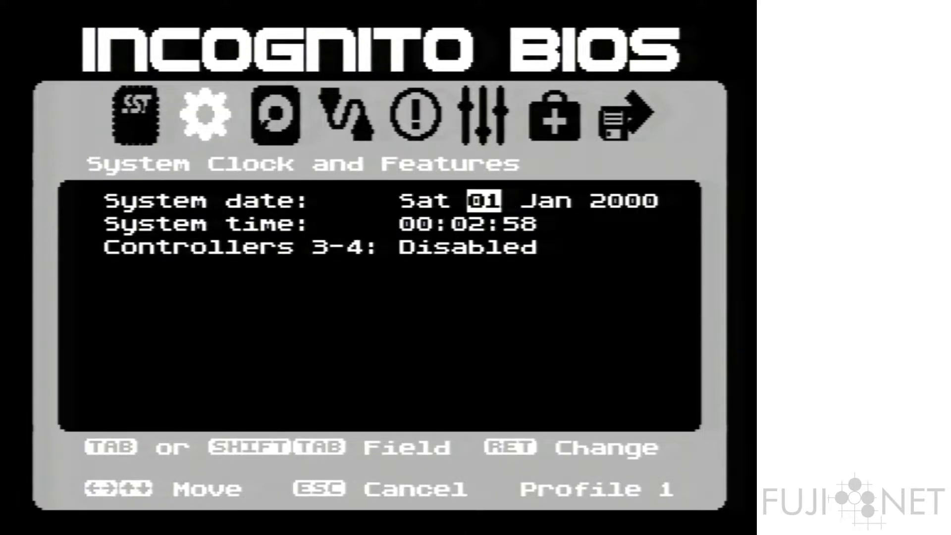
key("Right")
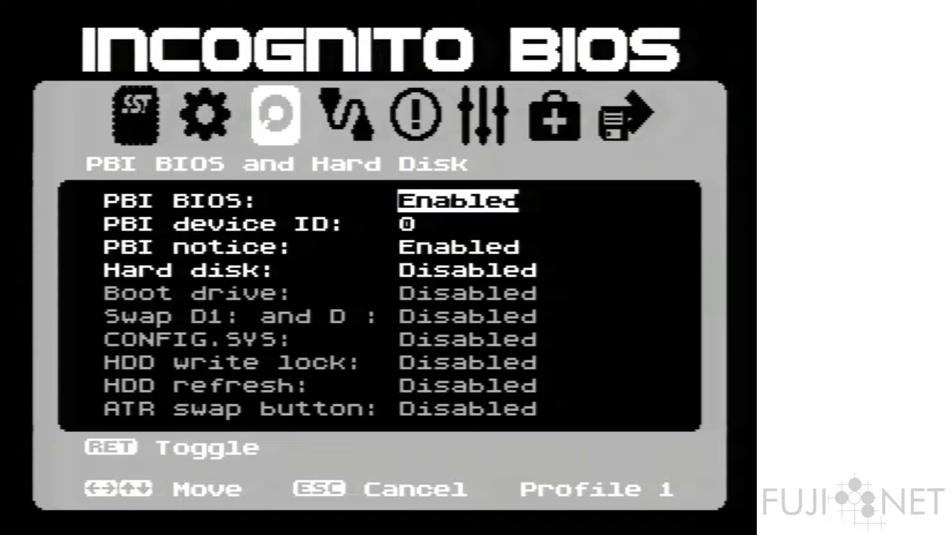
- Cycle the SIO driver back to HSIO and SIO devices back to All
key("Right")
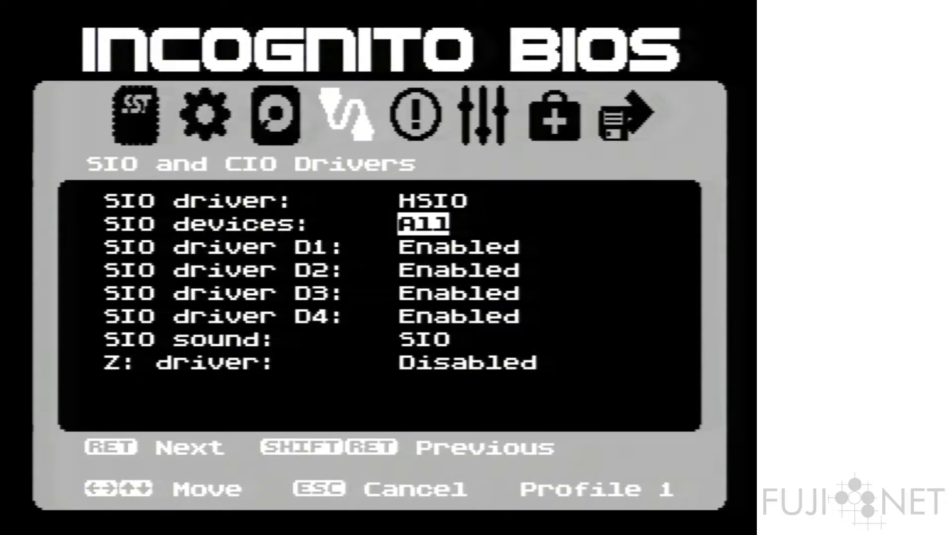
key("Left")
key("Right")
key("Up")
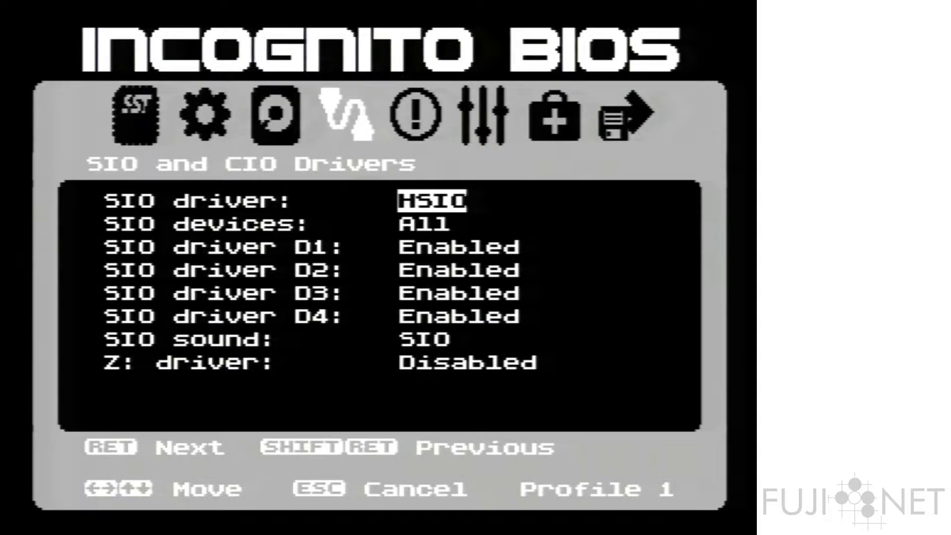
key("space")
key("space")
key("space")
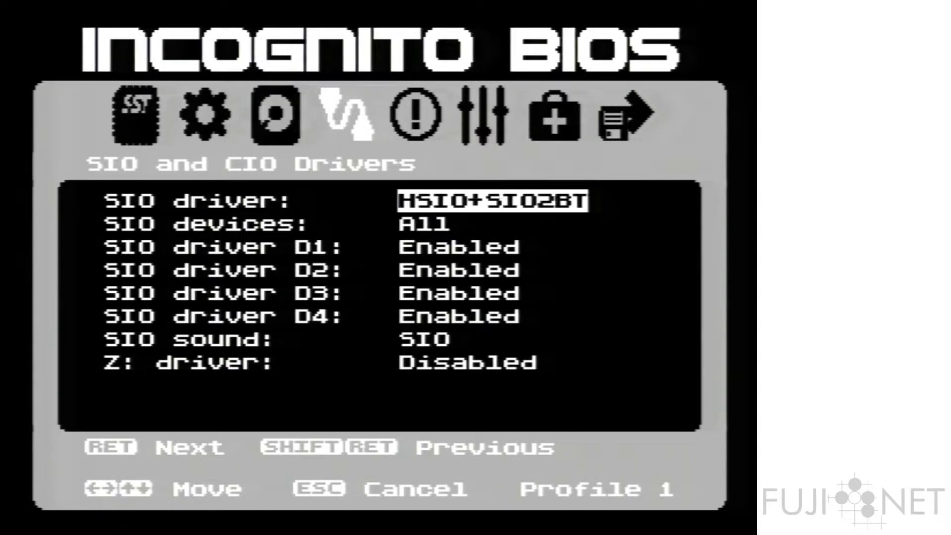
key("Down")
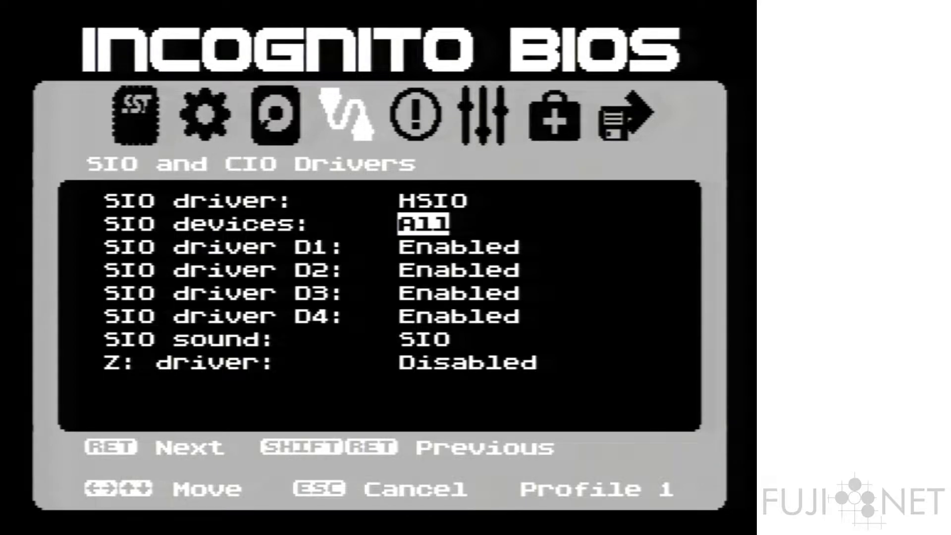
key("space")
key("space")
- Pass System Information and BIOS Settings unchanged to reach the Save and Exit page
key("Right")
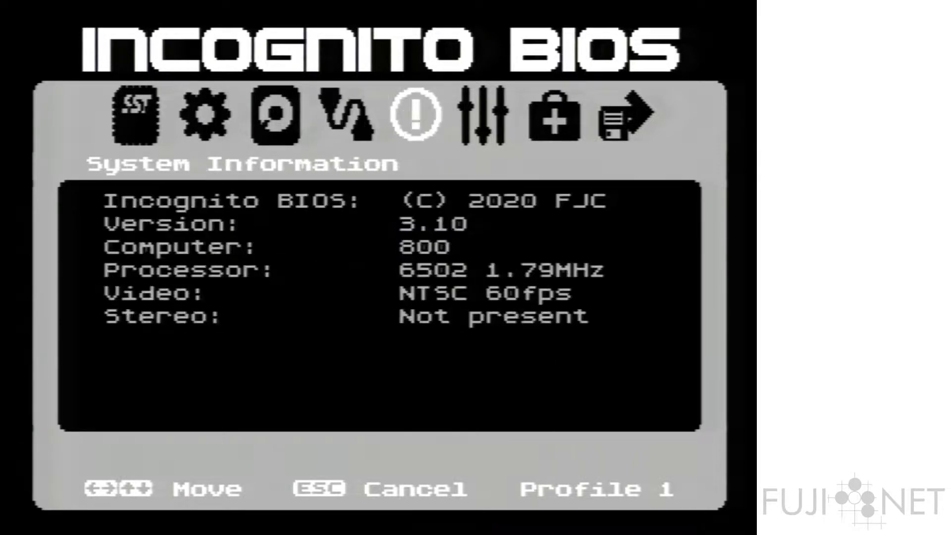
key("Right")
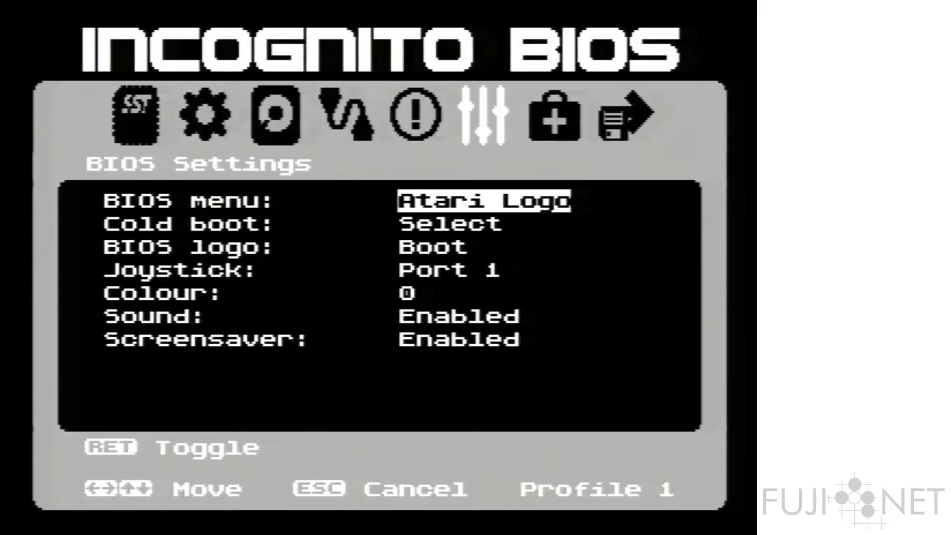
key("Down")
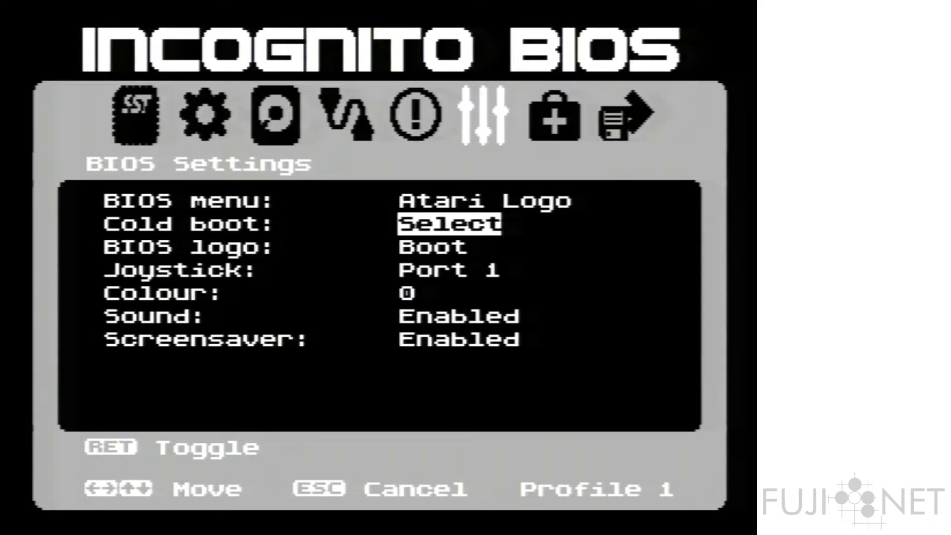
key("Right")
key("Right")
- Choose 'Save changes and exit' so the machine boots SpartaDOS X 4.49
key("Down")
key("Down")
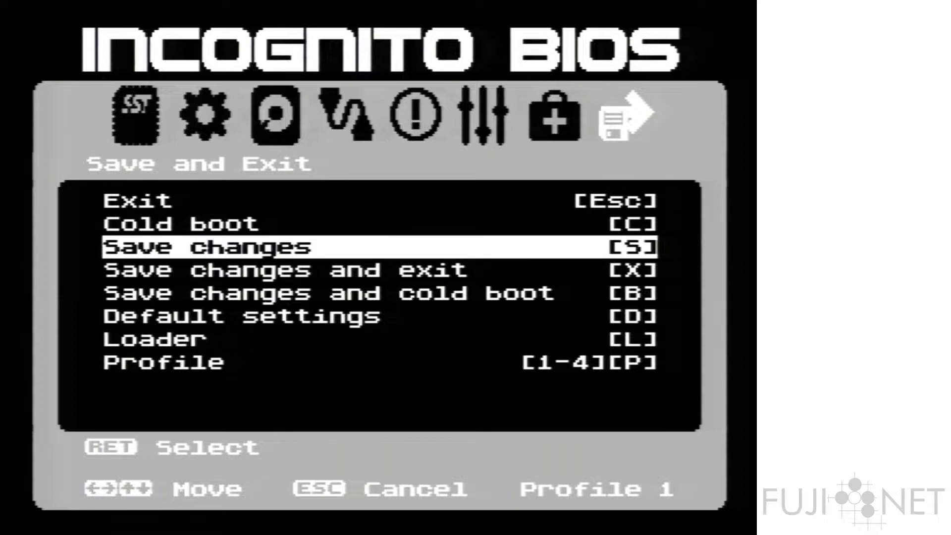
key("Down")
key("Down")
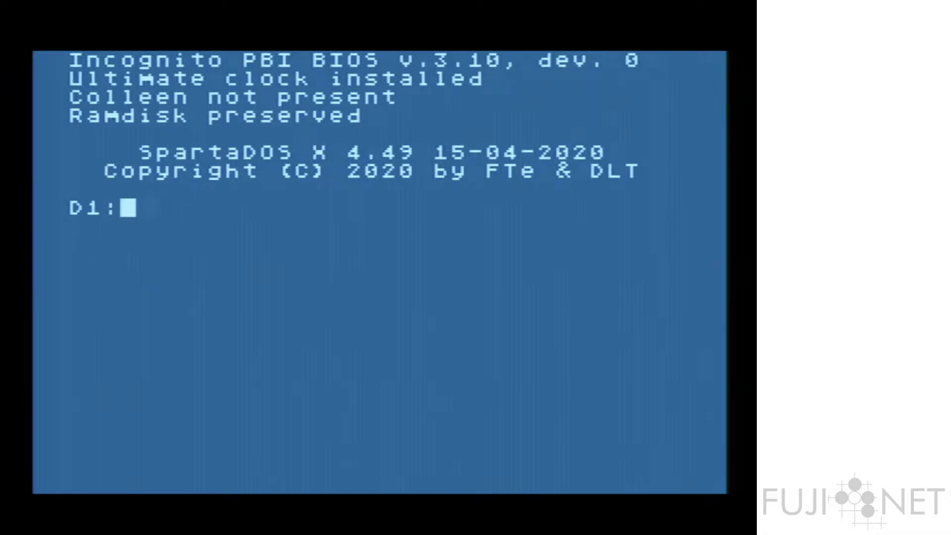
- List D1 with DIR (138 Device does not respond), then reboot into FujiNet CONFIG with COLD /N
type("DIR")
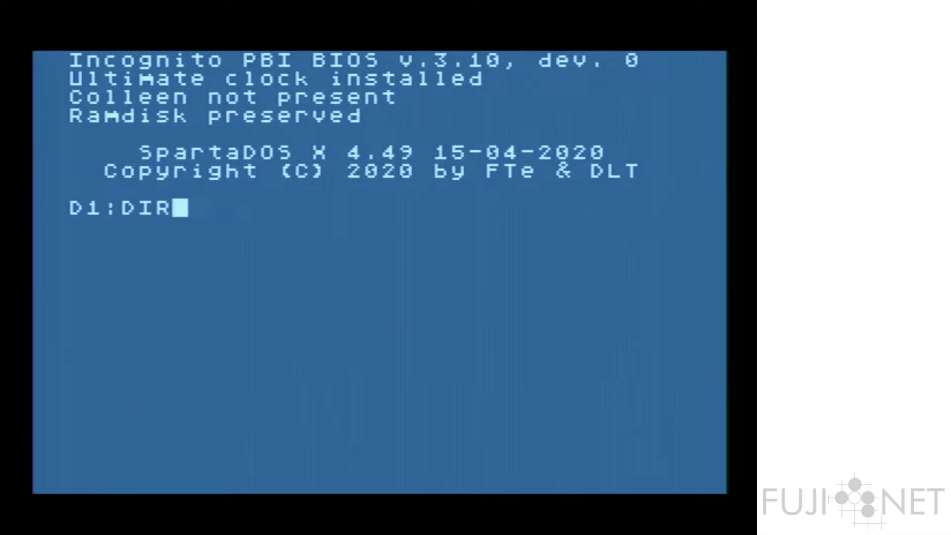
key("Return")
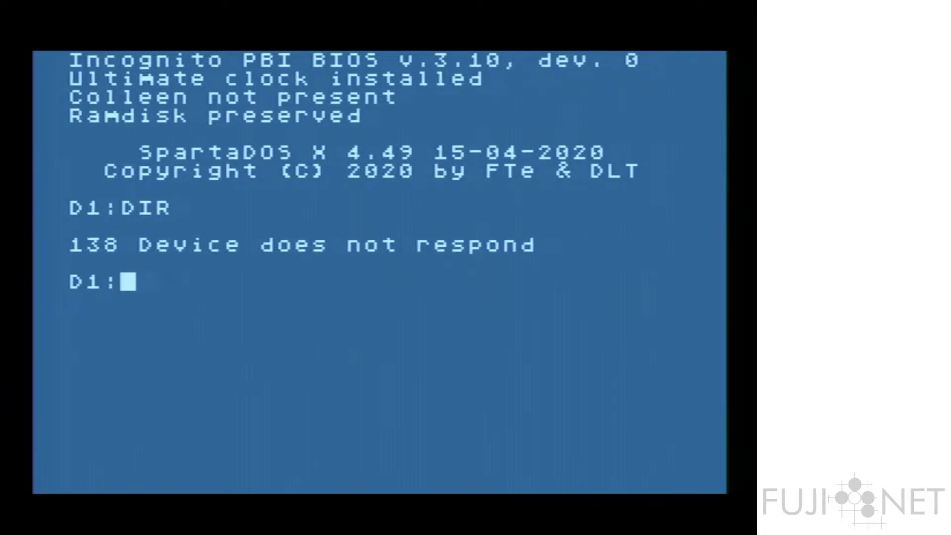
type("COLD /N")
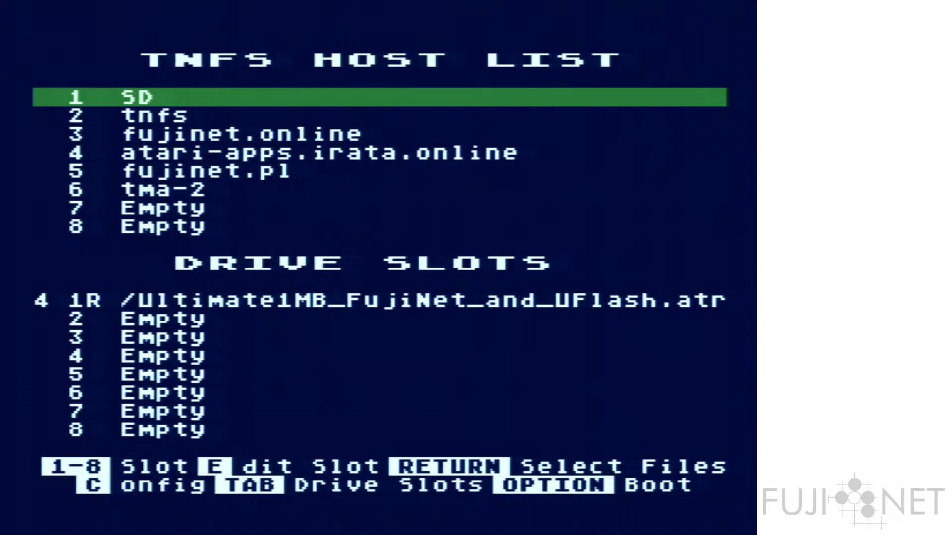
- Mount Ultimate1MB_FujiNet_and_UFlash.atr from atari-apps.irata.online read-only in slot 1 and boot
key("Down")
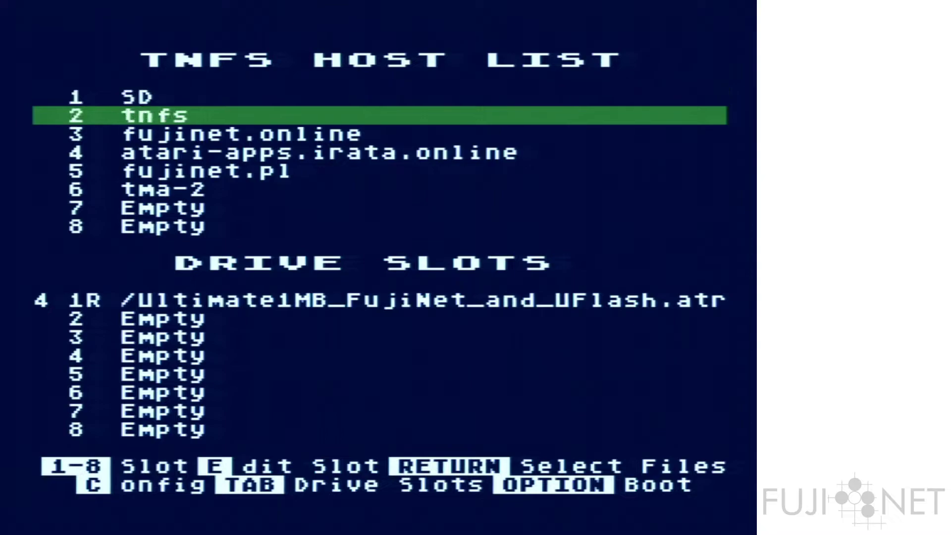
key("Down")
key("Down")
key("Return")
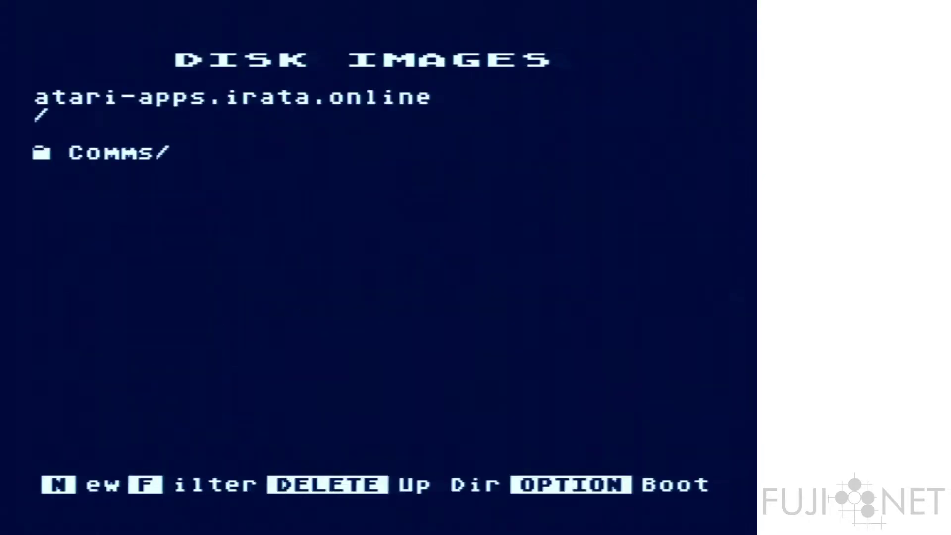
key("Right")
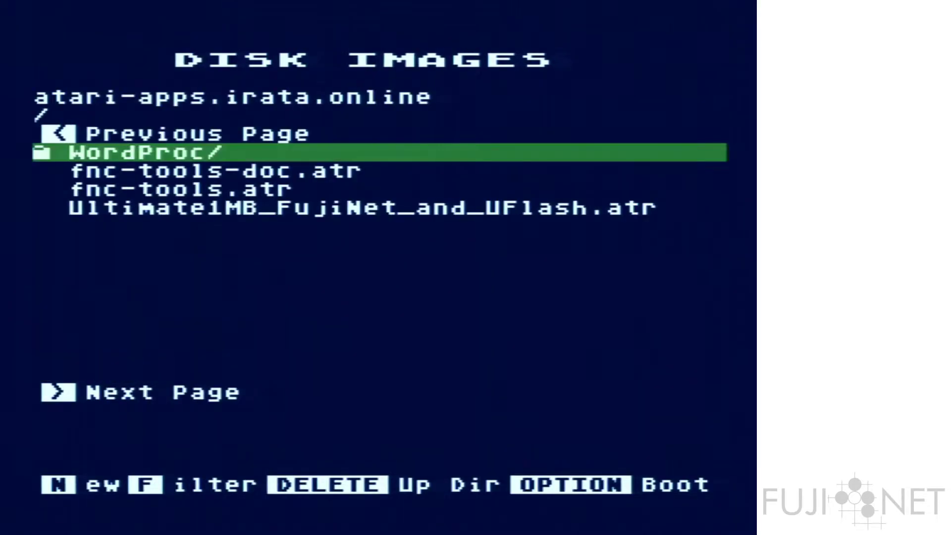
key("Down")
key("Down")
key("Down")
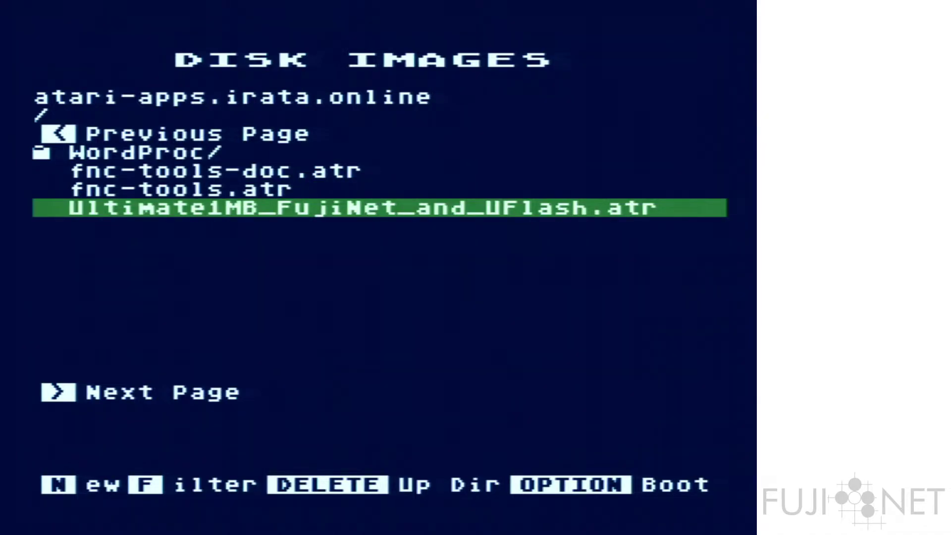
key("Return")
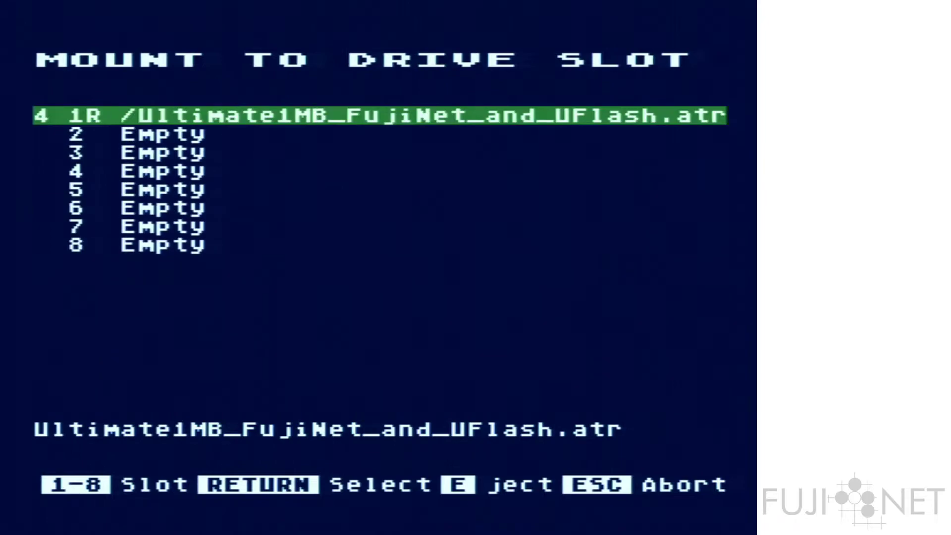
key("Return")
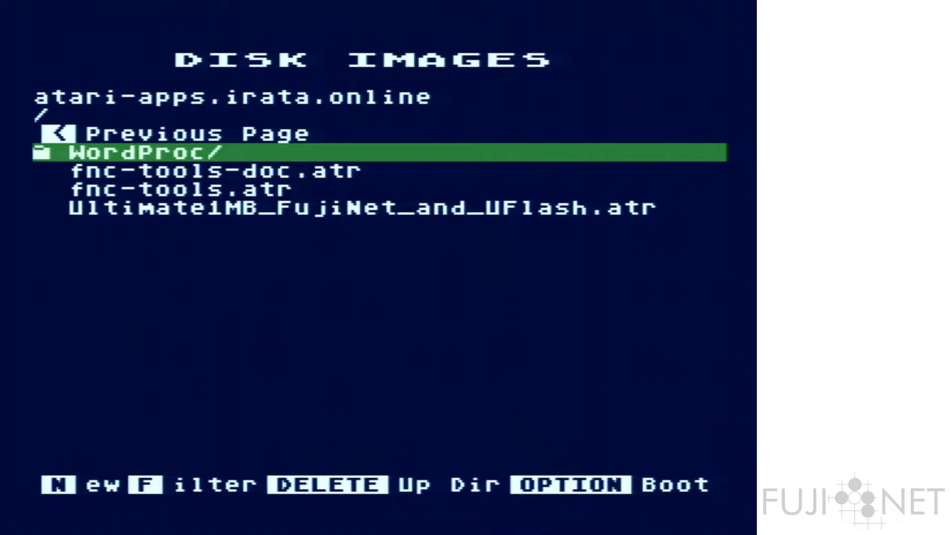
key("F2")
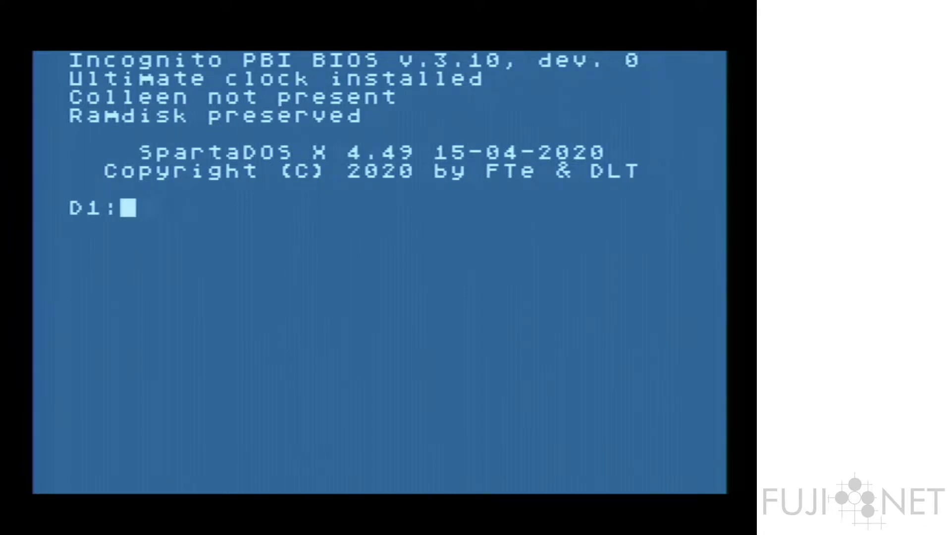
- List the NEWDISK volume with DIR and launch UFLASH.XEX
type("DIR")
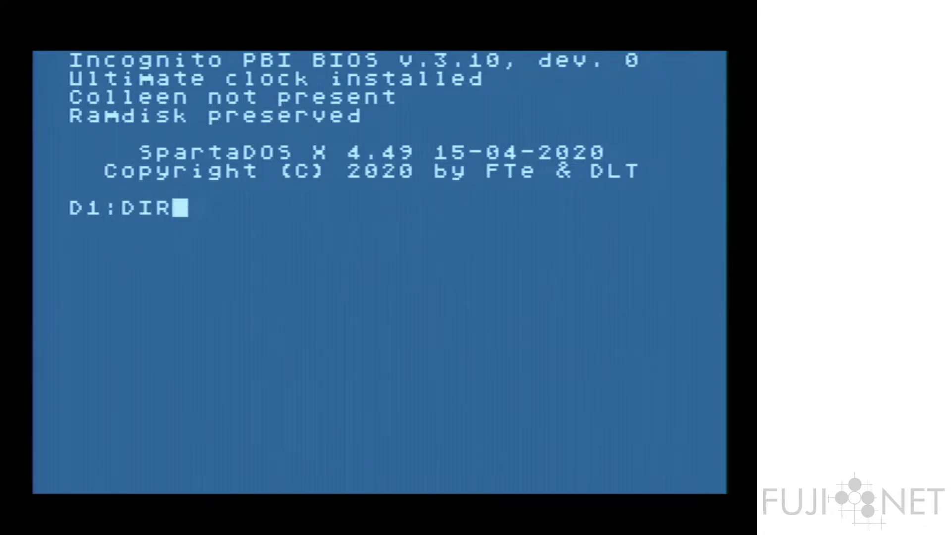
key("Return")
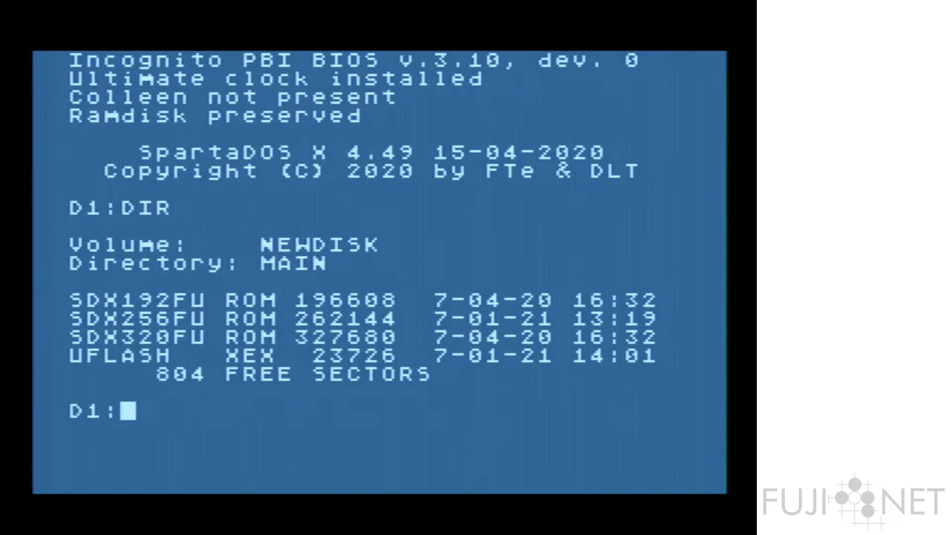
type("UFLASH.XEX")
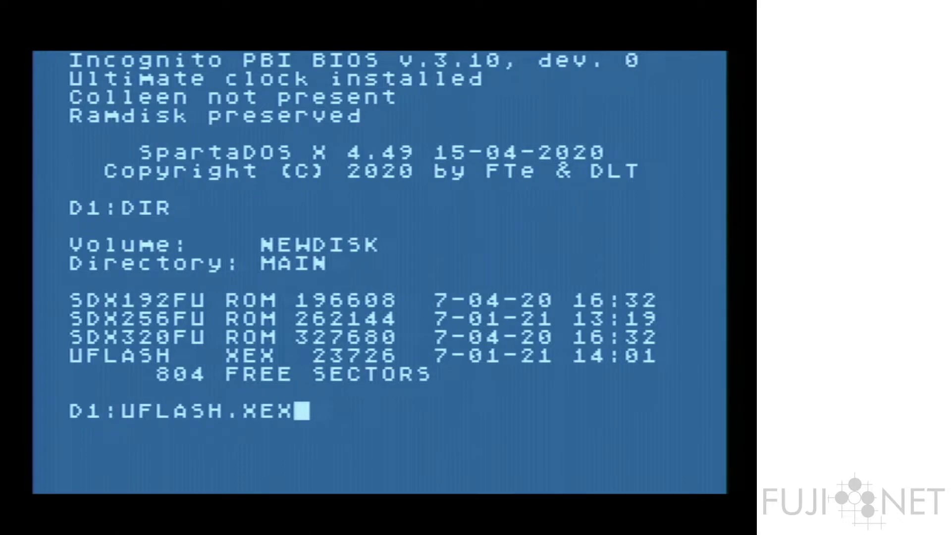
key("Return")
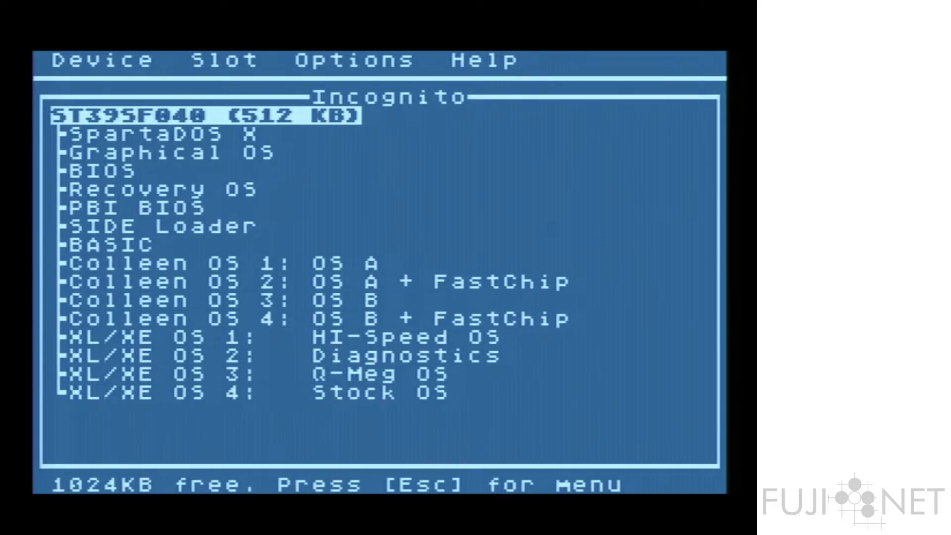
- Select the SpartaDOS X flash entry and choose Options > Set SDX Size... from the menu bar
key("Down")
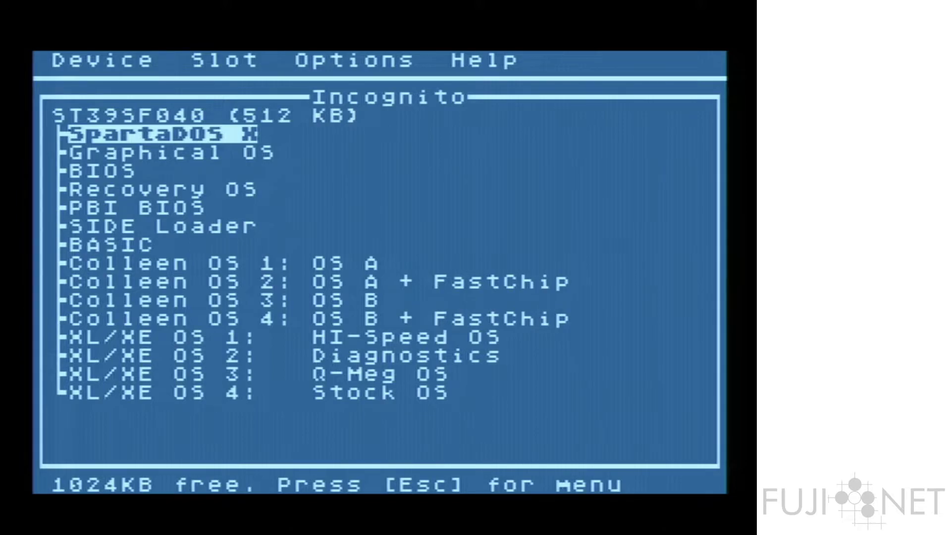
key("Escape")
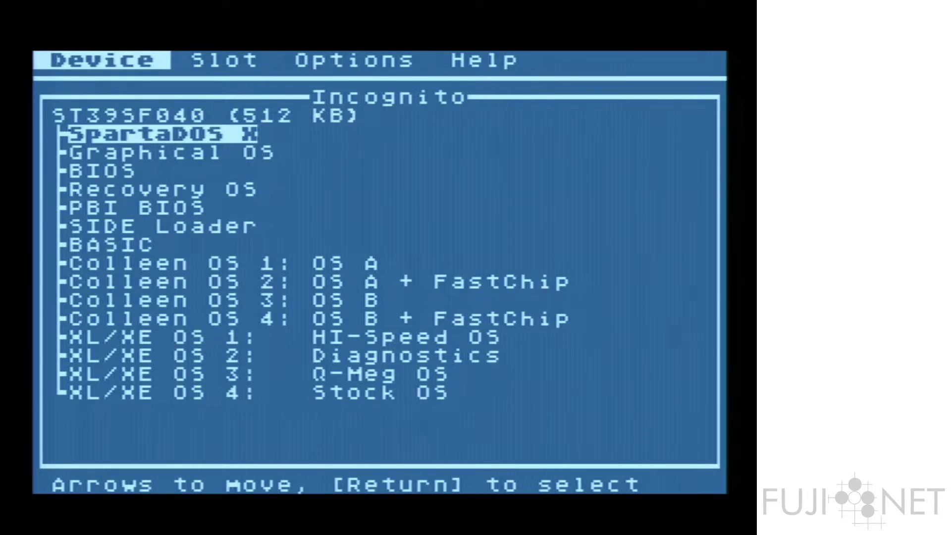
key("Right")
key("Right")
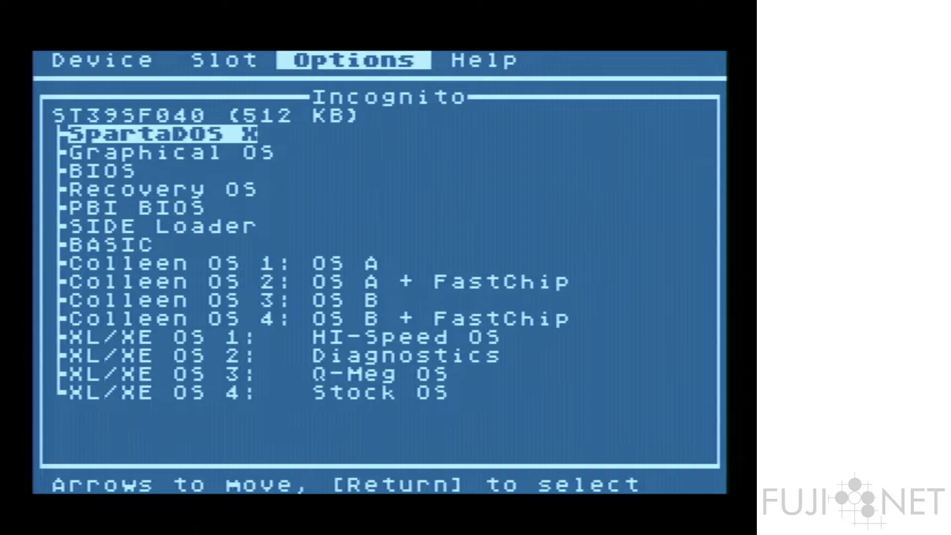
key("Return")
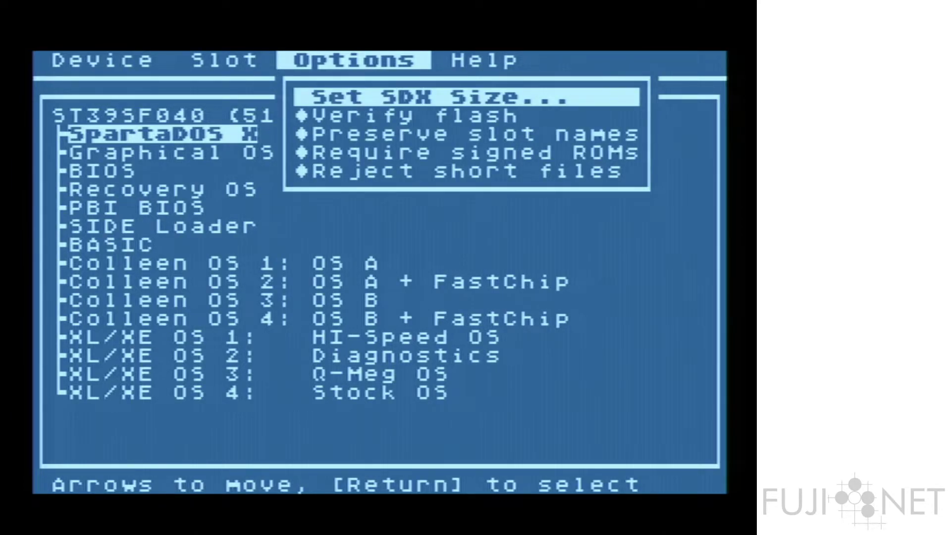
key("Return")
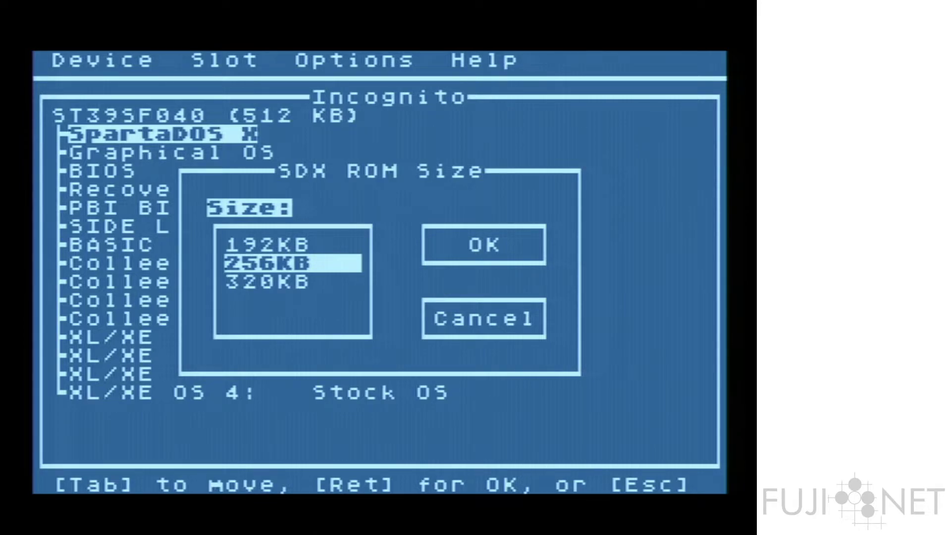
- Keep the SDX ROM size at 256KB and cancel writing it to the BIOS
key("Down")
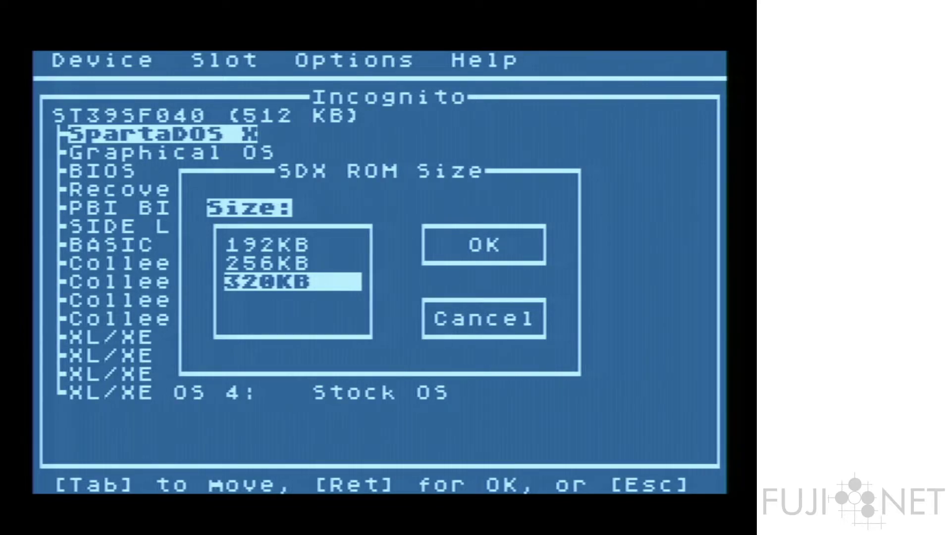
key("Up")
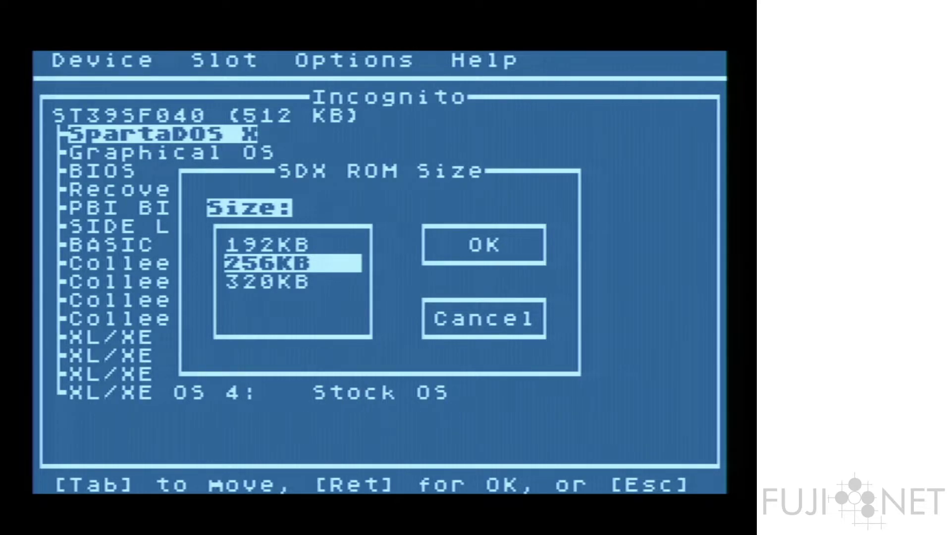
key("Return")
key("Tab")
key("Return")
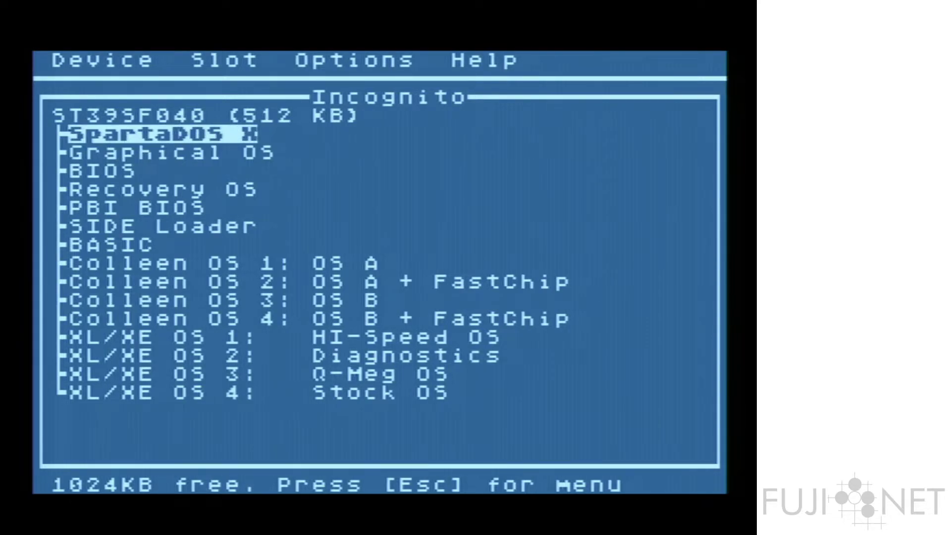
- Update the SpartaDOS X slot with SDX256FU.ROM and confirm the flash
key("Return")
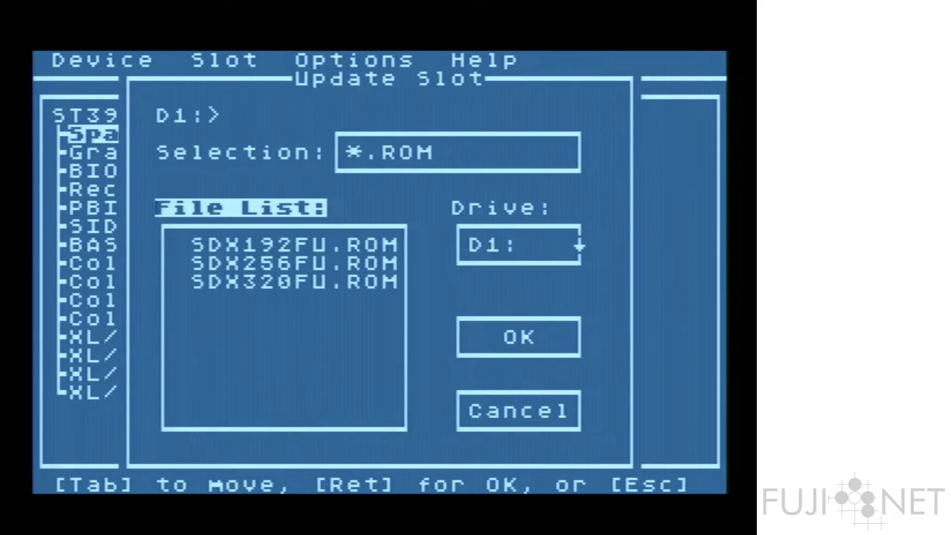
key("Down")
key("Down")
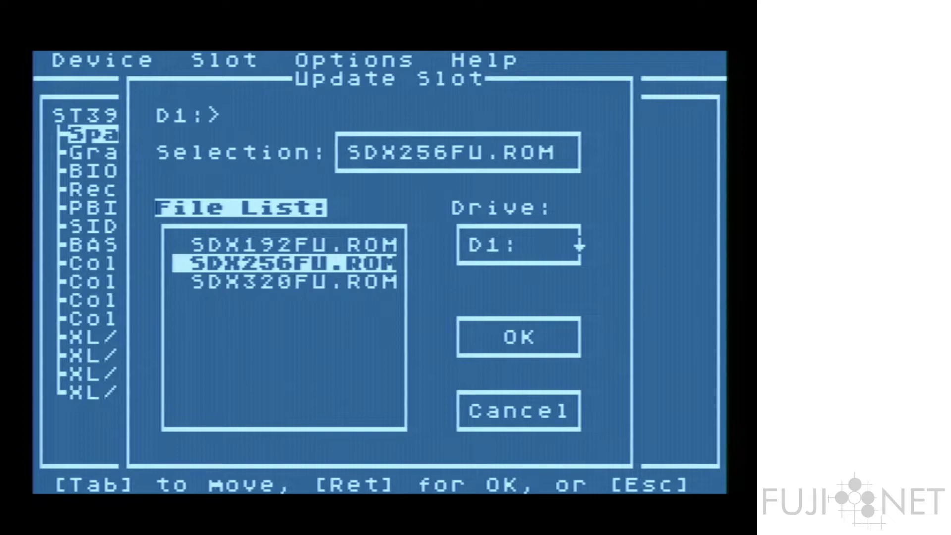
key("Return")
key("Return")
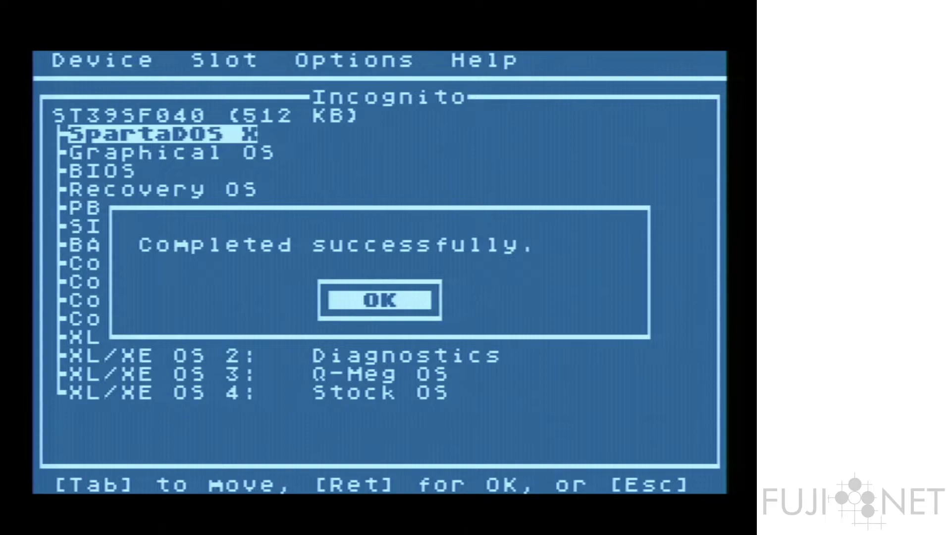
- Dismiss the 'Completed successfully.' message with OK
key("Return")
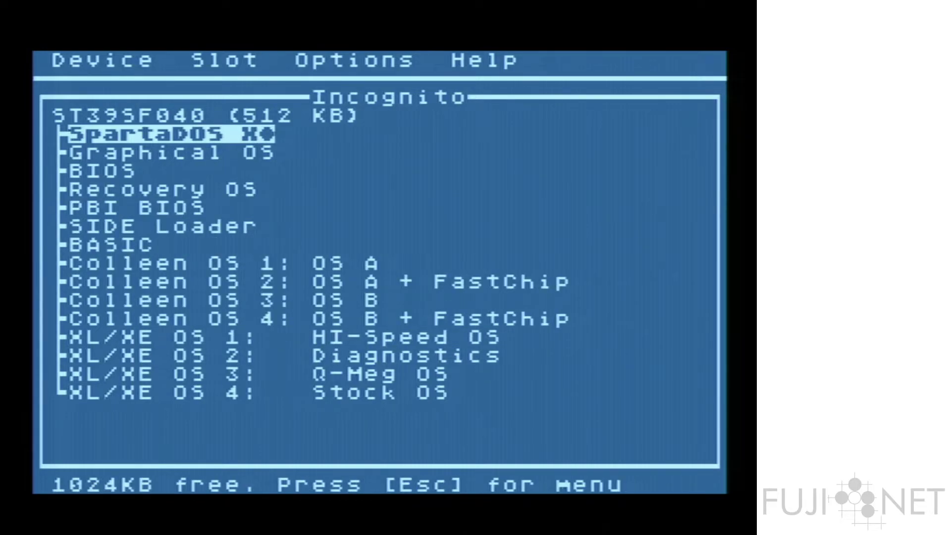
- Choose Reboot from UFLASH's Device menu to restart into SpartaDOS X 4.49
key("Escape")
key("Left")
key("Left")
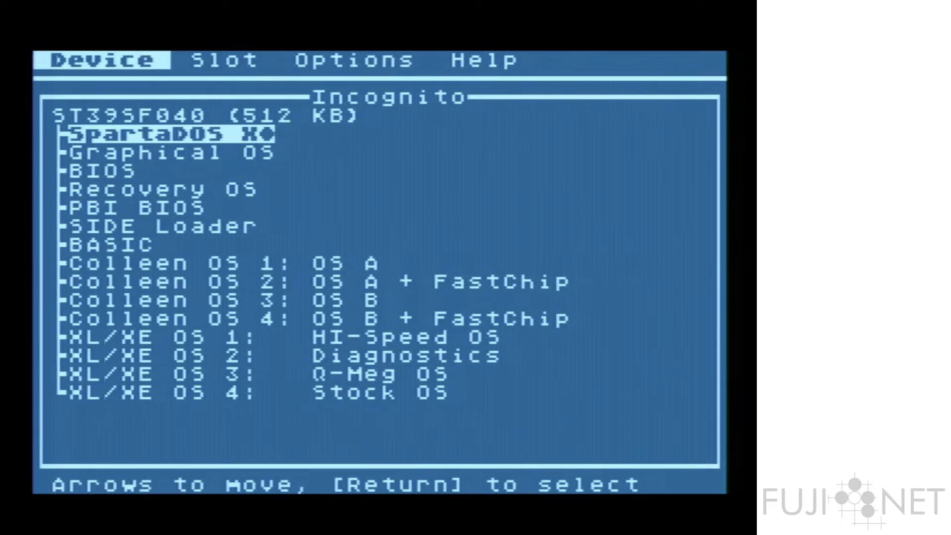
key("Return")
key("Down")
key("Down")
key("Down")
key("Down")
key("Down")
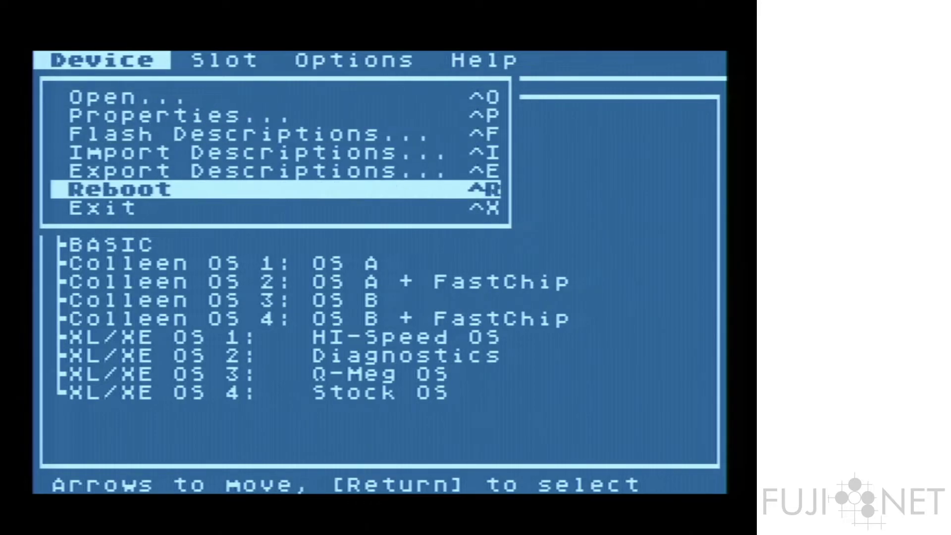
key("Return")
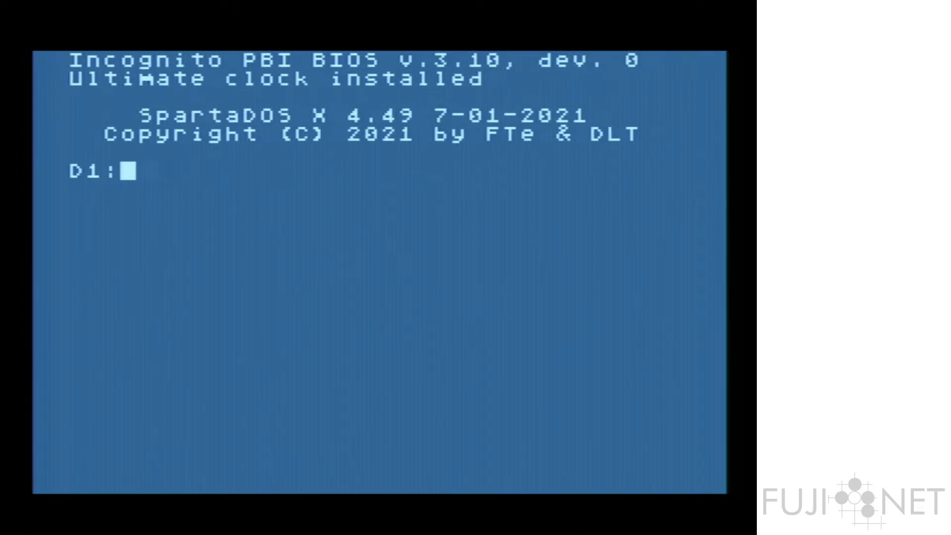
- List the CAR: cartridge files and show the FujiNet network settings with FCONFIG
type("DIR CAR:")
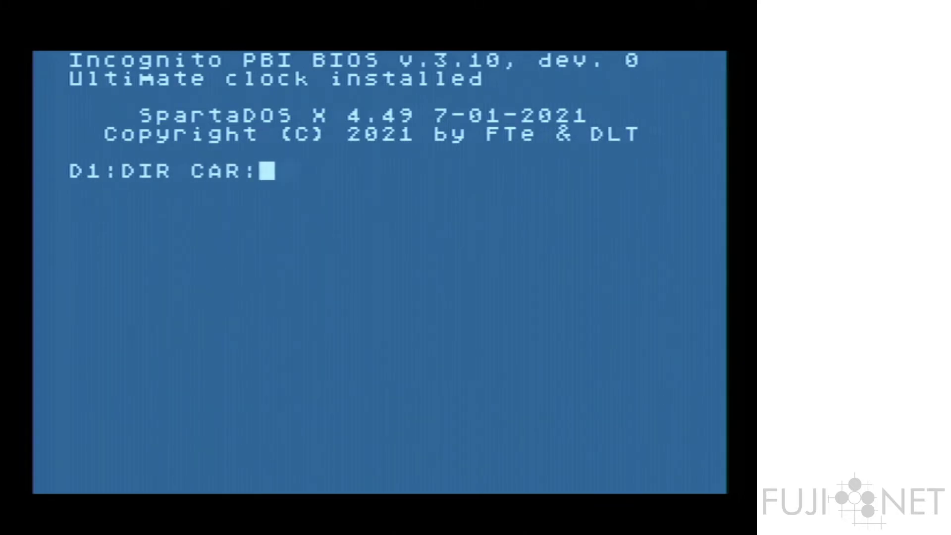
key("Return")
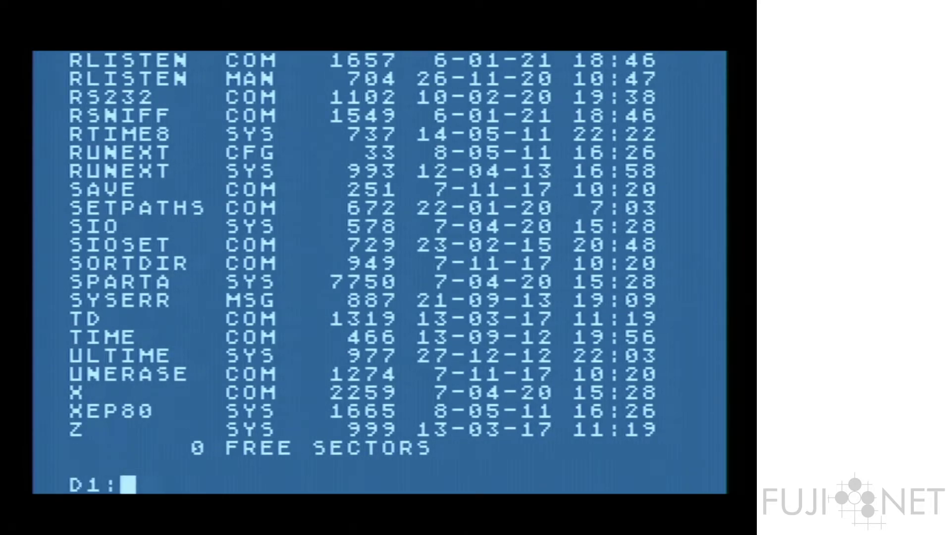
type("FCONFIG")
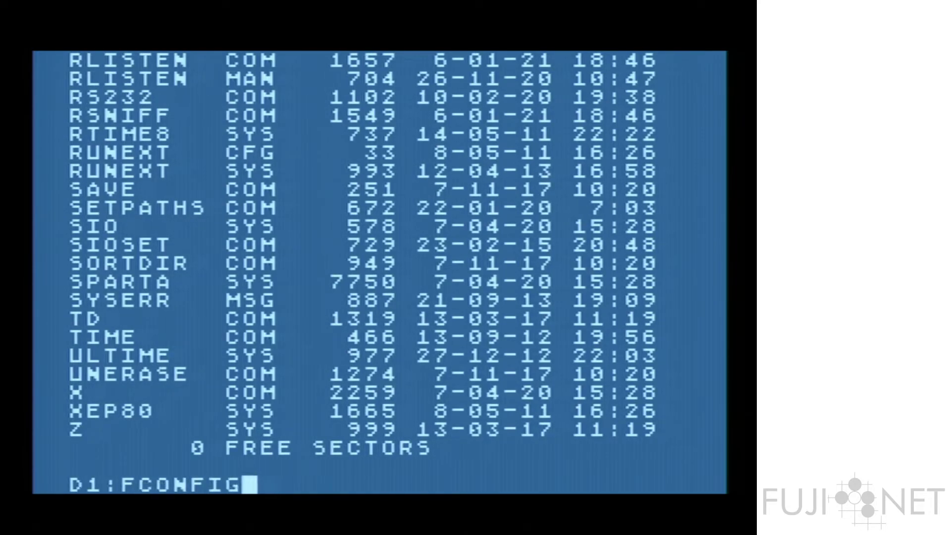
key("Return")
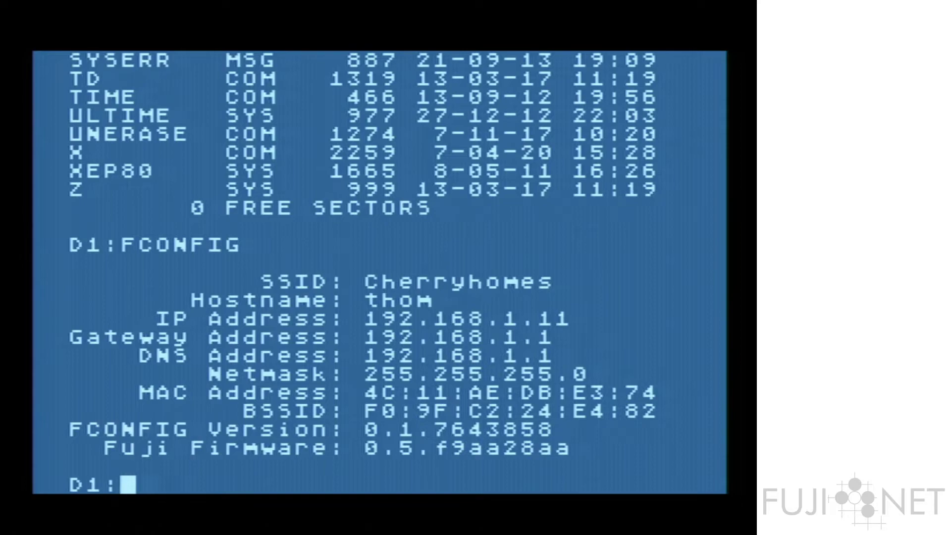
- List FujiNet host slots (FLH) and drive slots (FLD), then mount all slots with FMALL
type("FLD")
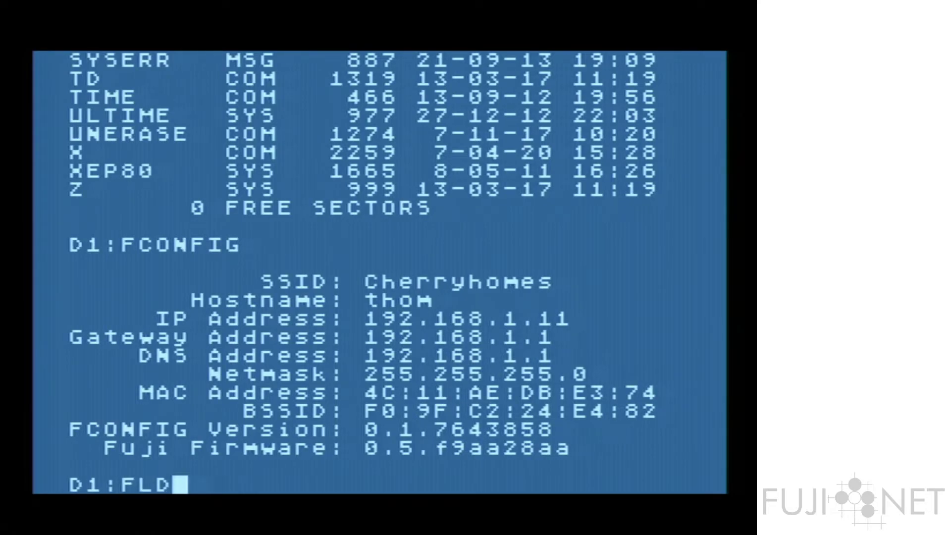
key("BackSpace")
type("H")
key("Return")
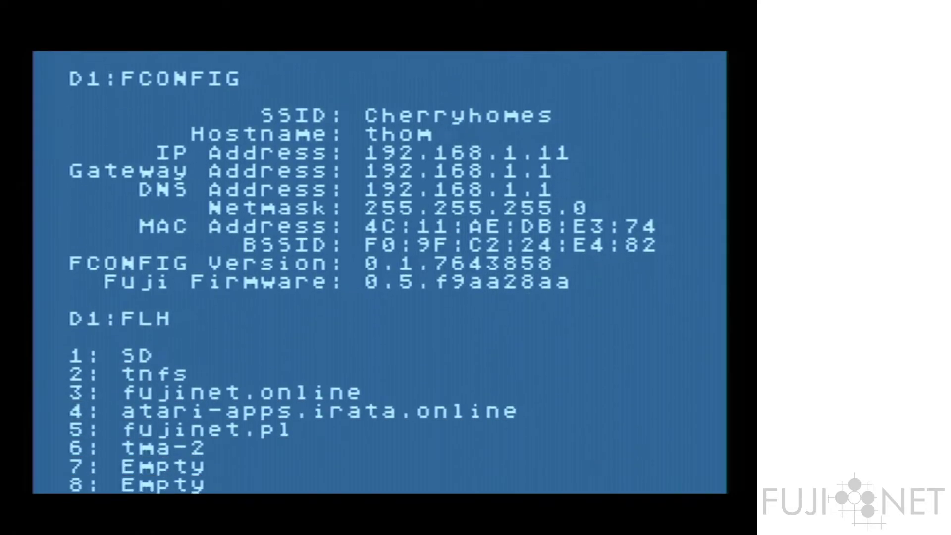
type("FLD")
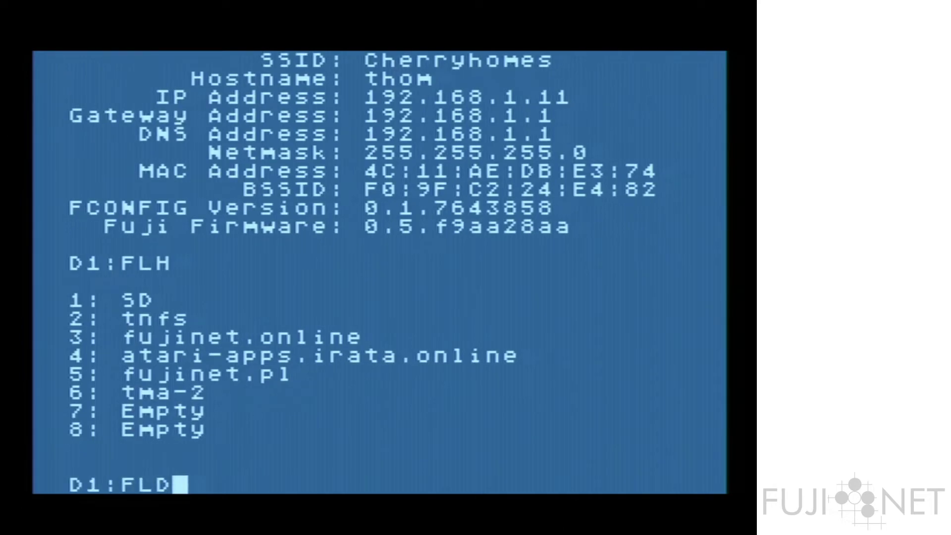
key("Return")
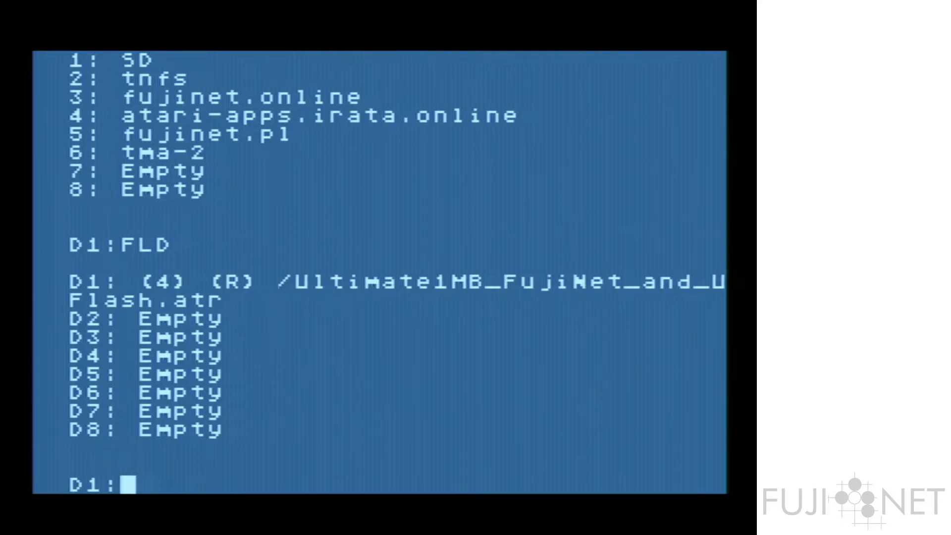
type("FMALL")
key("Return")
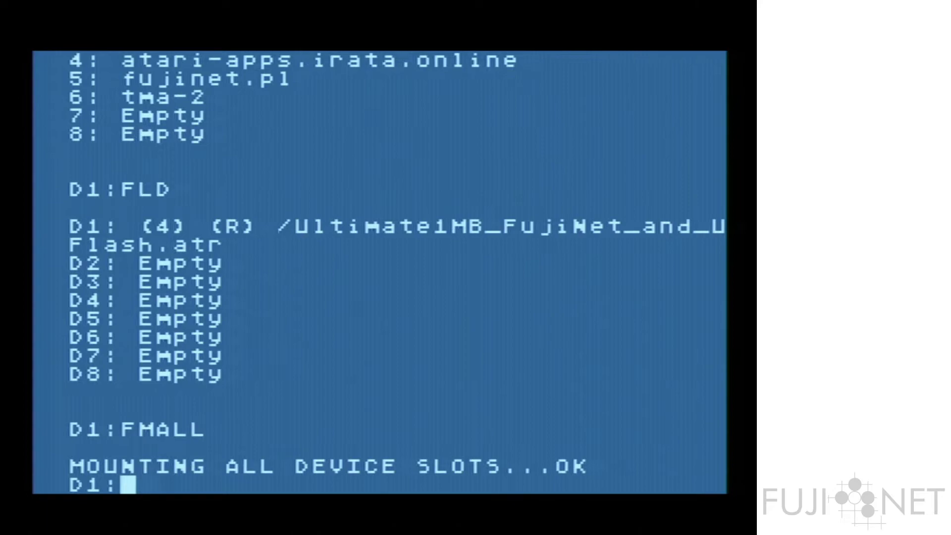
- List the disk, eject slot 1 with FEJECT 1, and display FNEW's usage help
type("DIR")
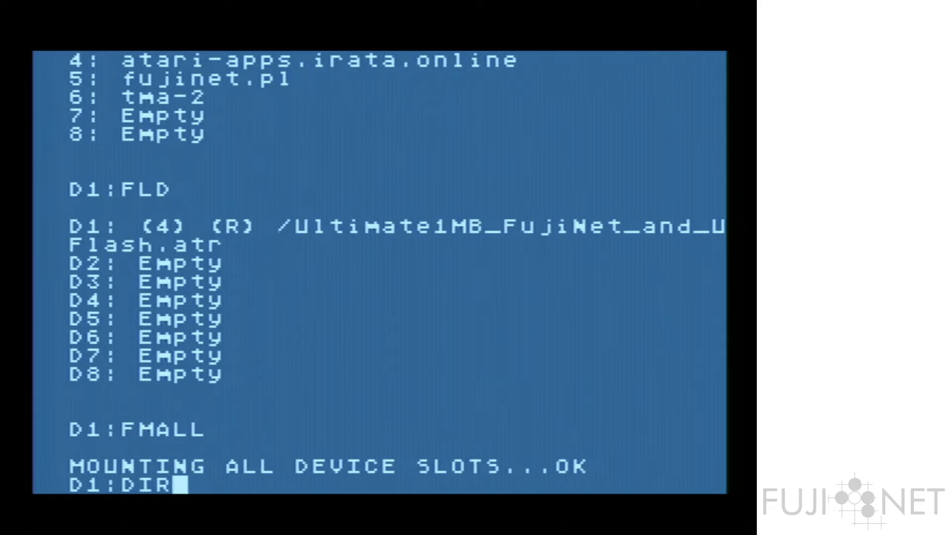
key("Return")
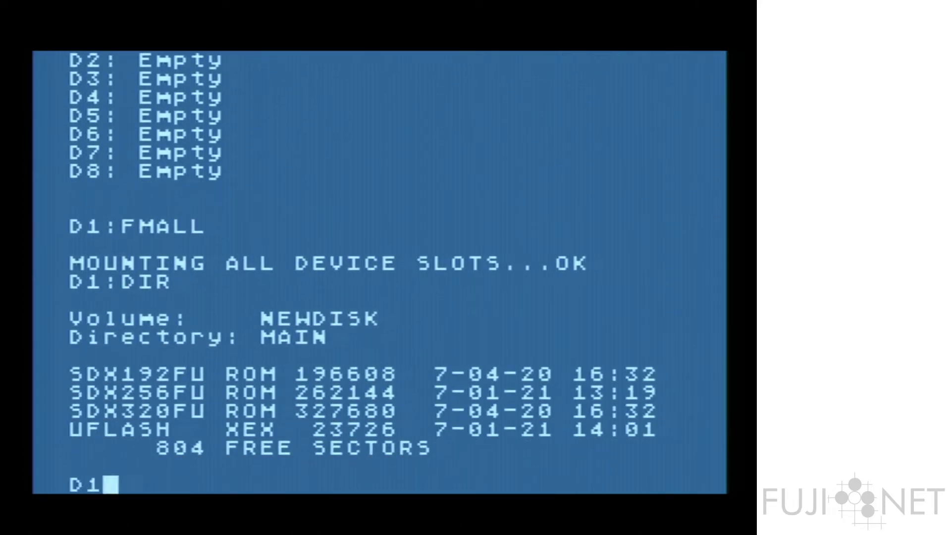
type("FEJECT 1")
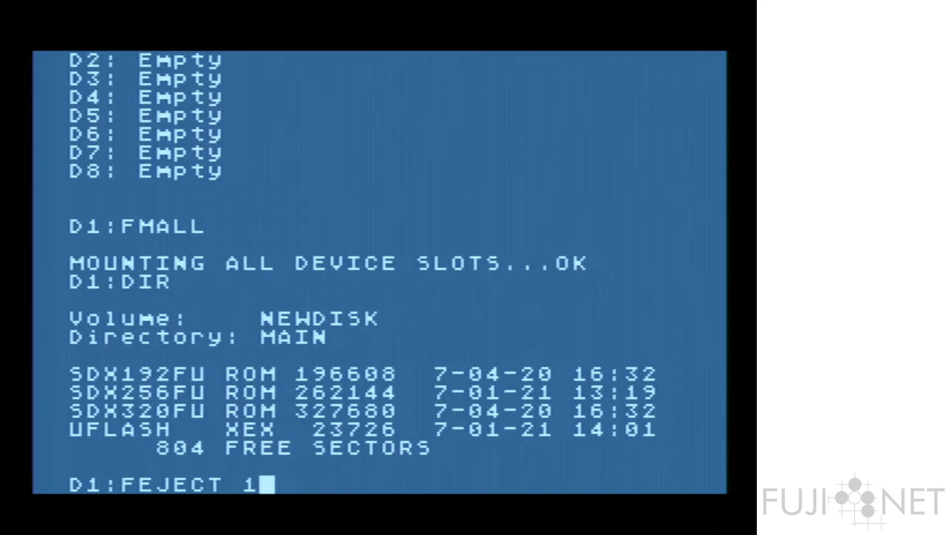
key("Return")
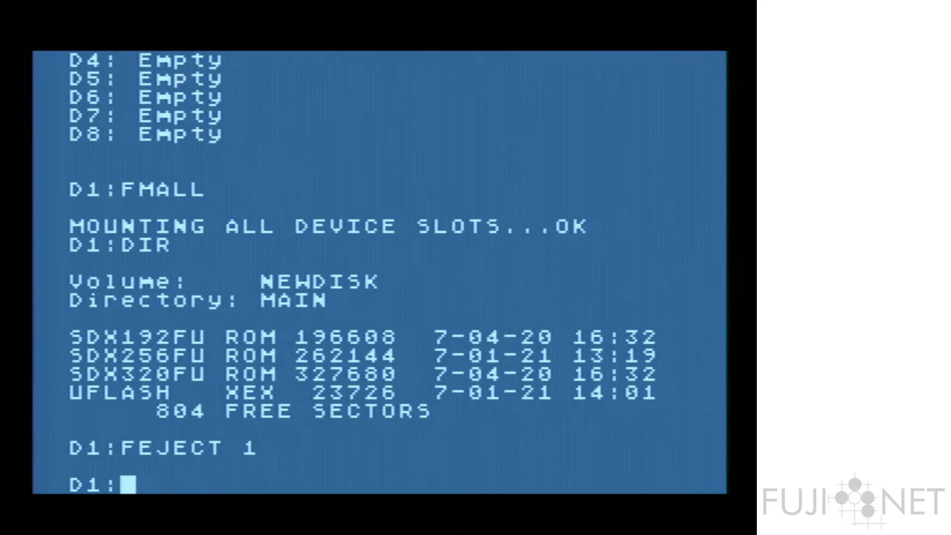
type("FL")
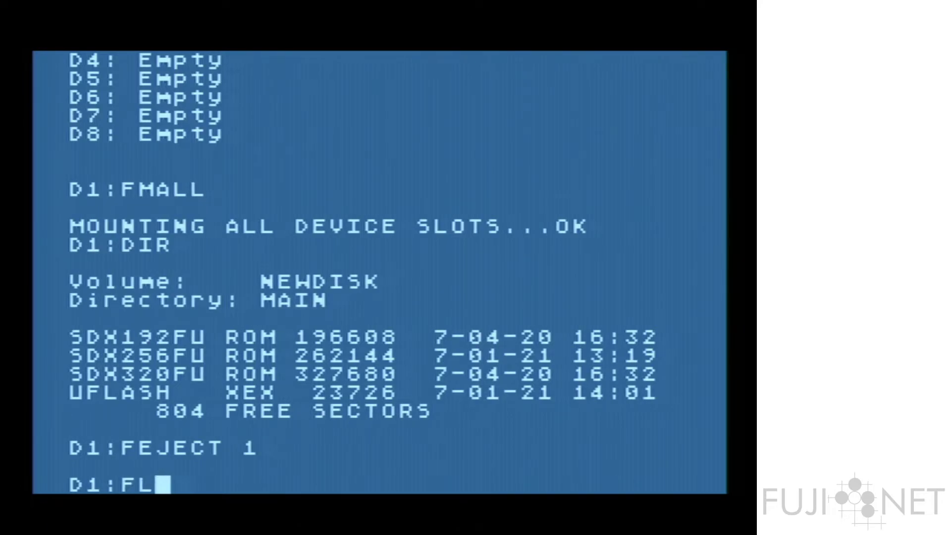
key("BackSpace")
type("NEW")
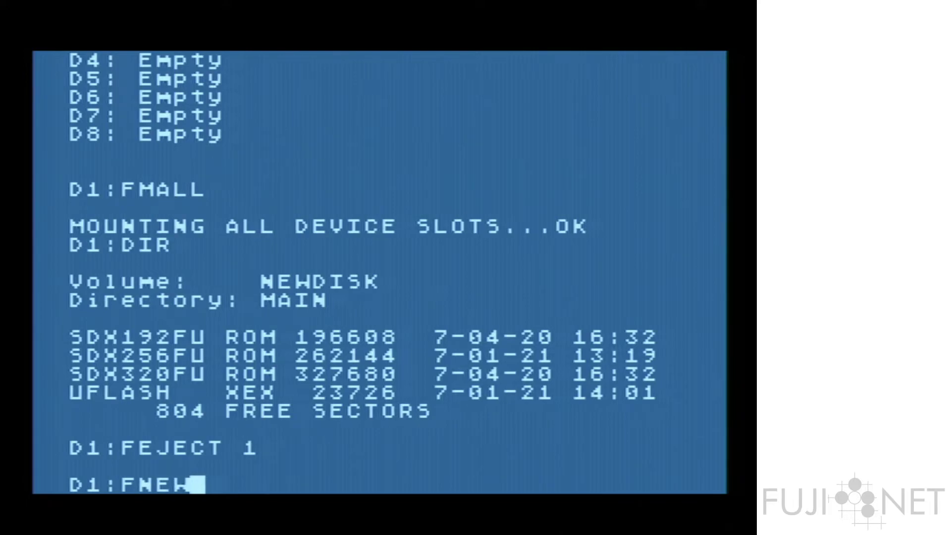
key("Return")
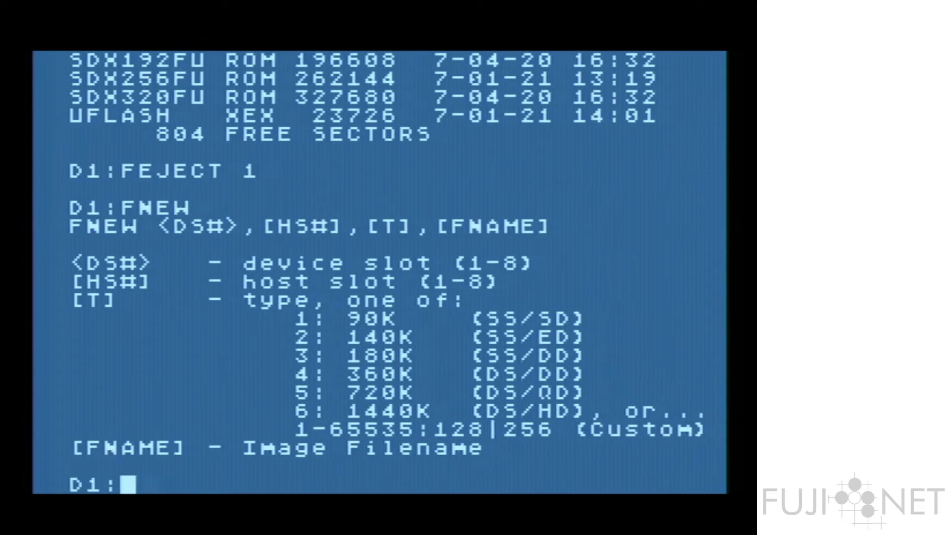
- Create SDXDISK.ATR with FNEW 1,1,65535:256 and launch the FORMAT formatter
type("FNEW ")
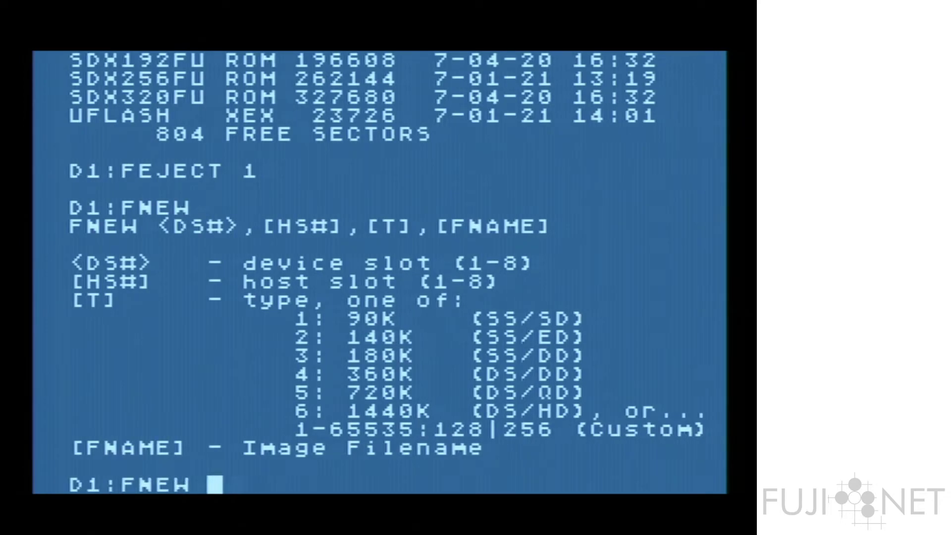
type("1,1")
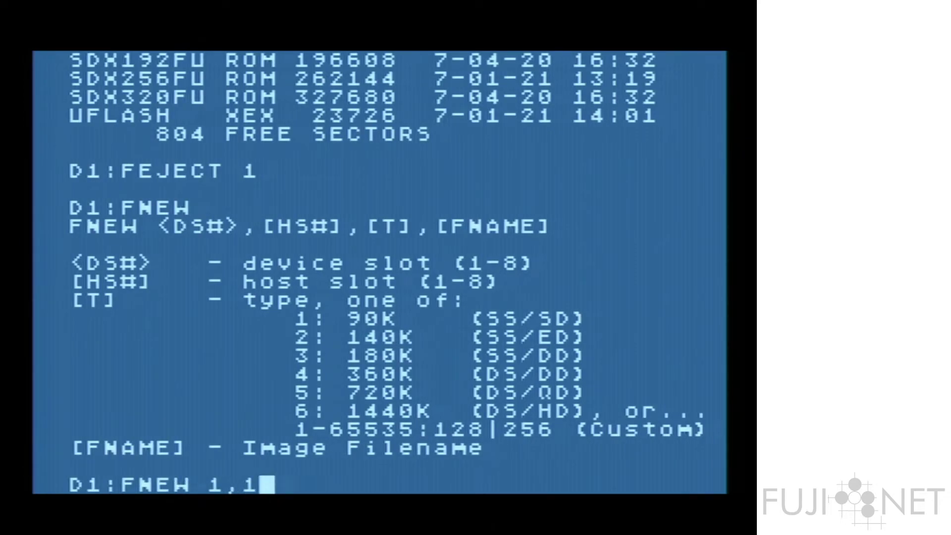
type(",")
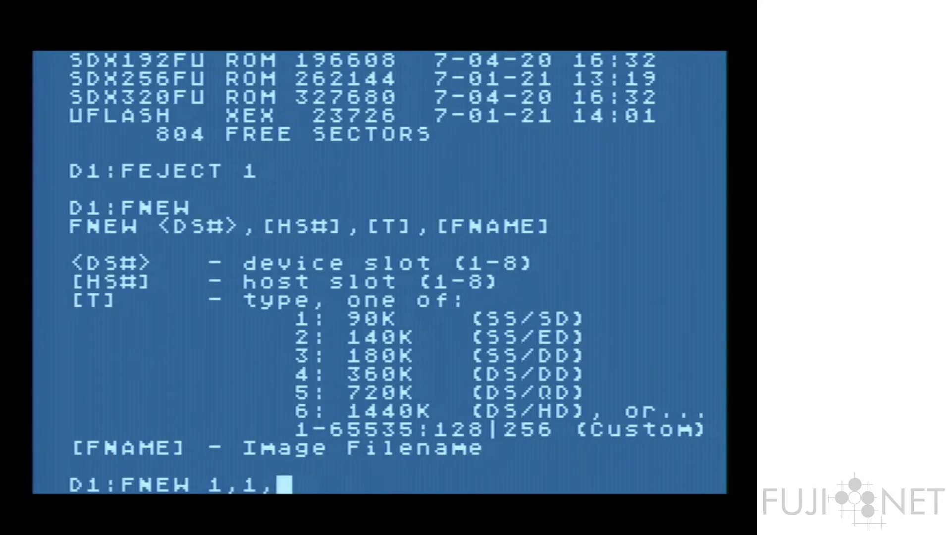
type("65535:")
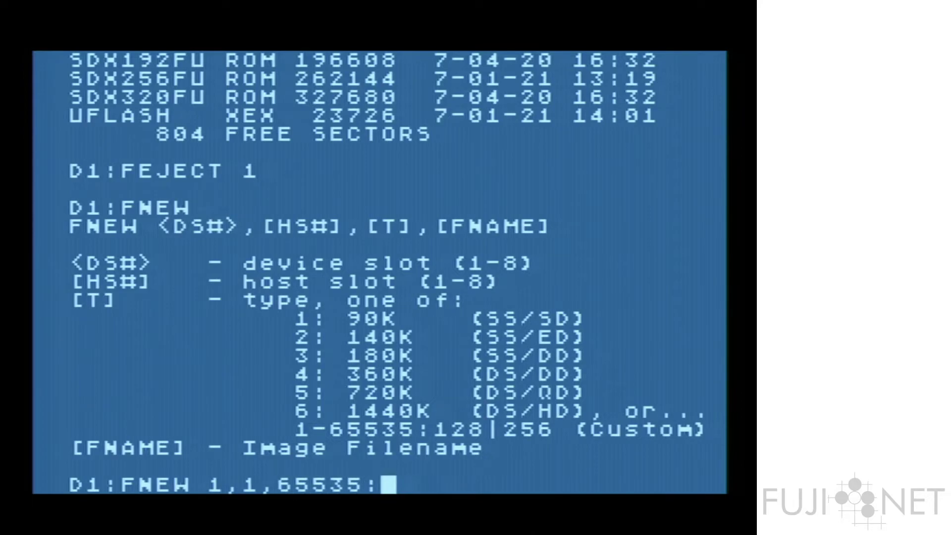
type("256,")
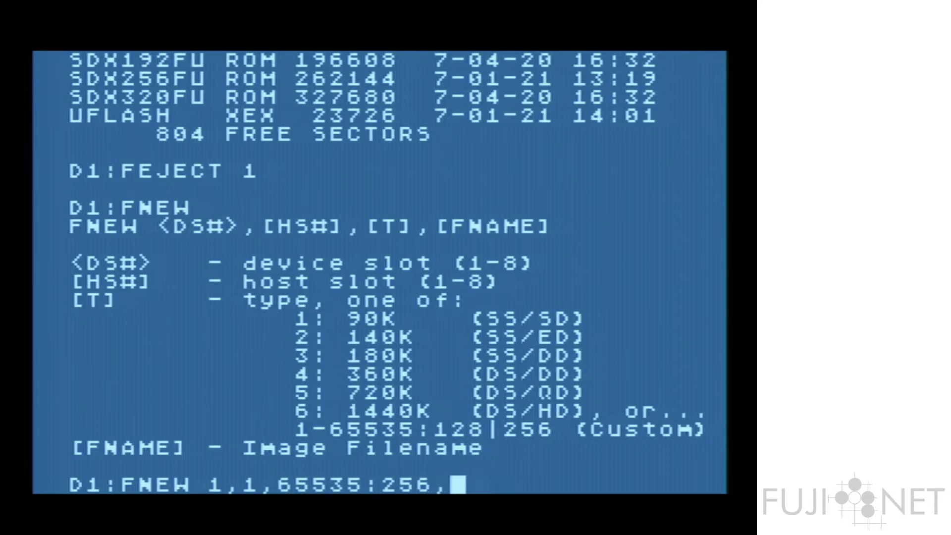
type("SDXDISK.ATR")
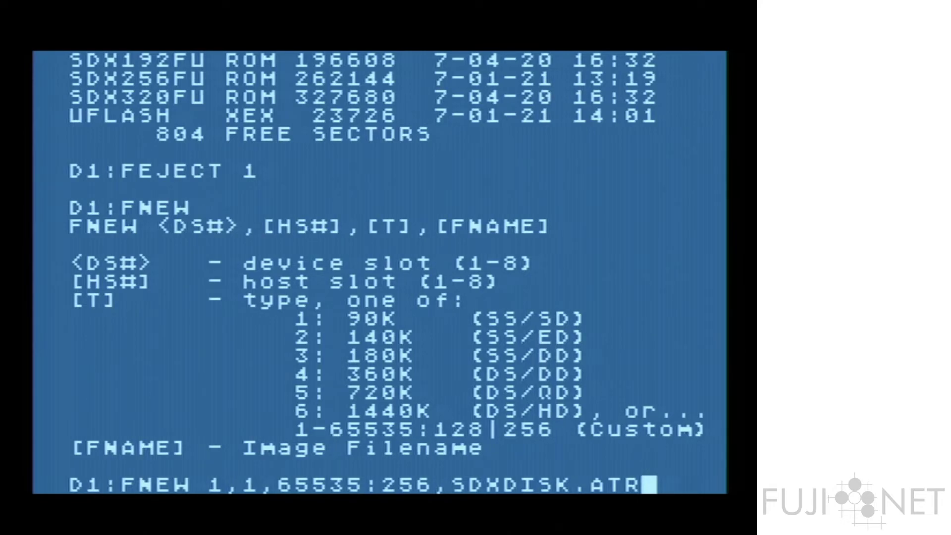
key("Return")
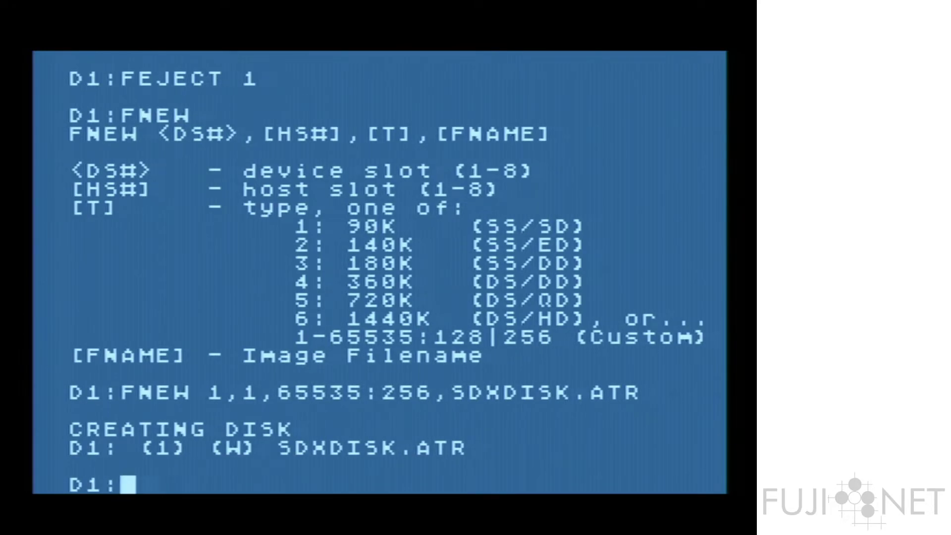
type("FORMAT")
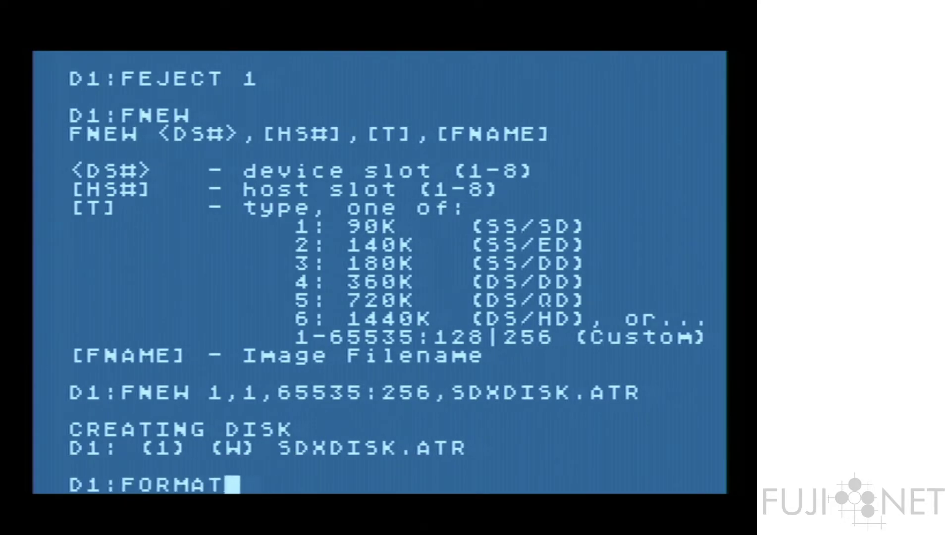
key("Return")
- Name the volume SDXDISK and build a fresh directory, confirming the wipe
type("A")
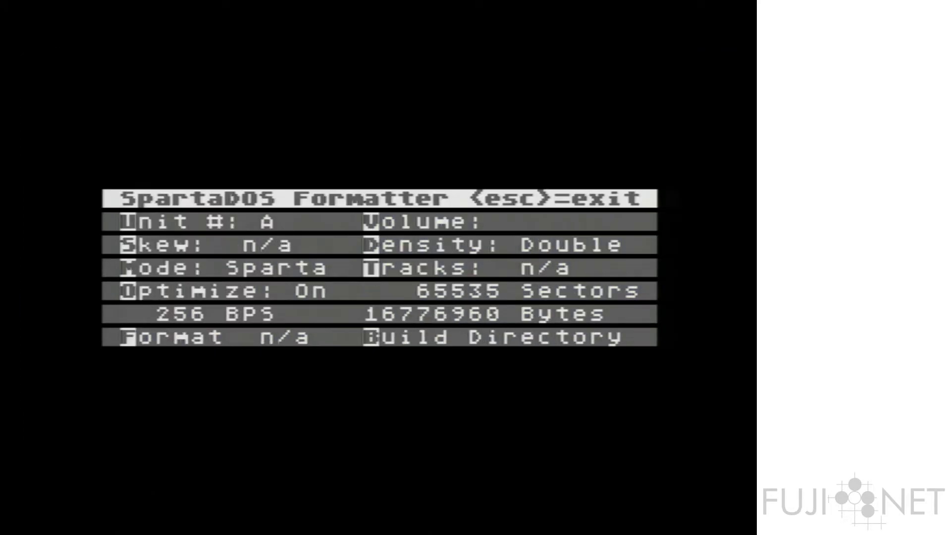
type("vD")
key("BackSpace")
type("SDXDISK")
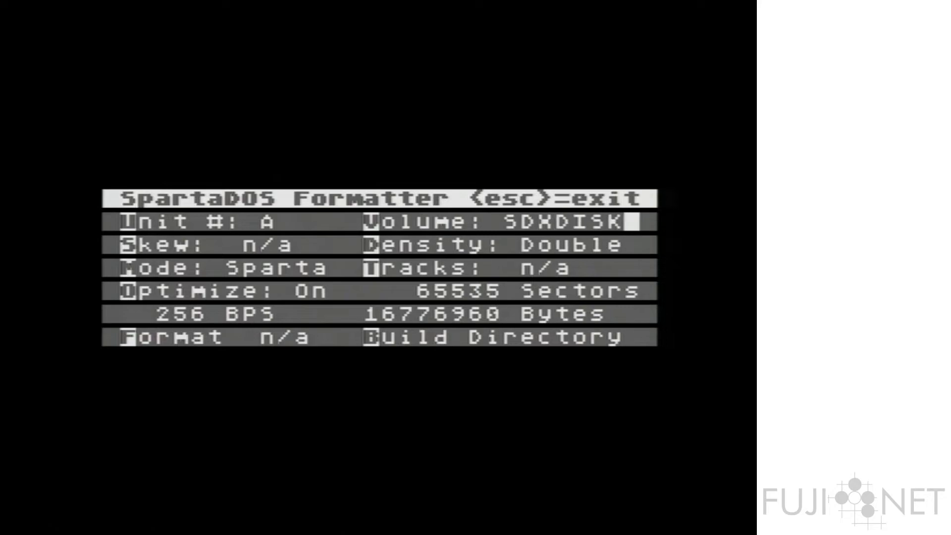
key("Return")
key("b")
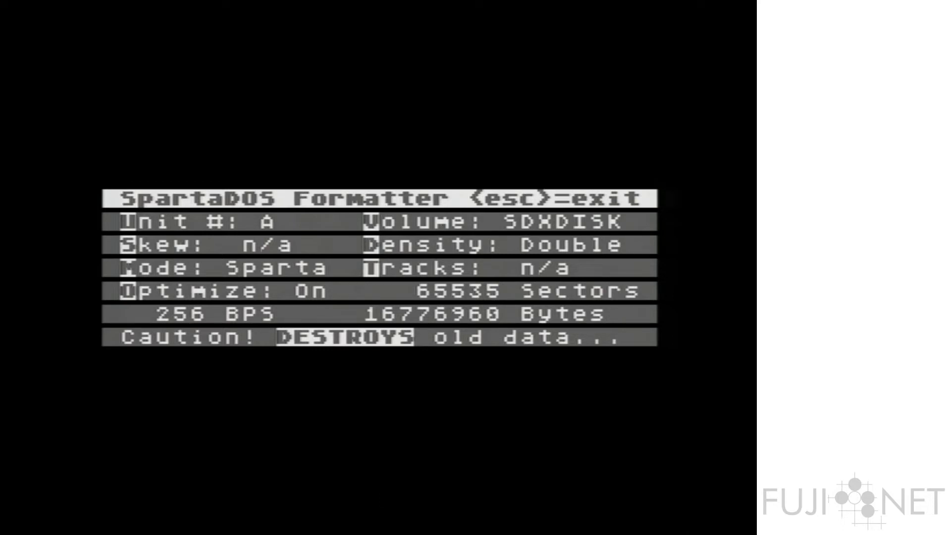
key("y")
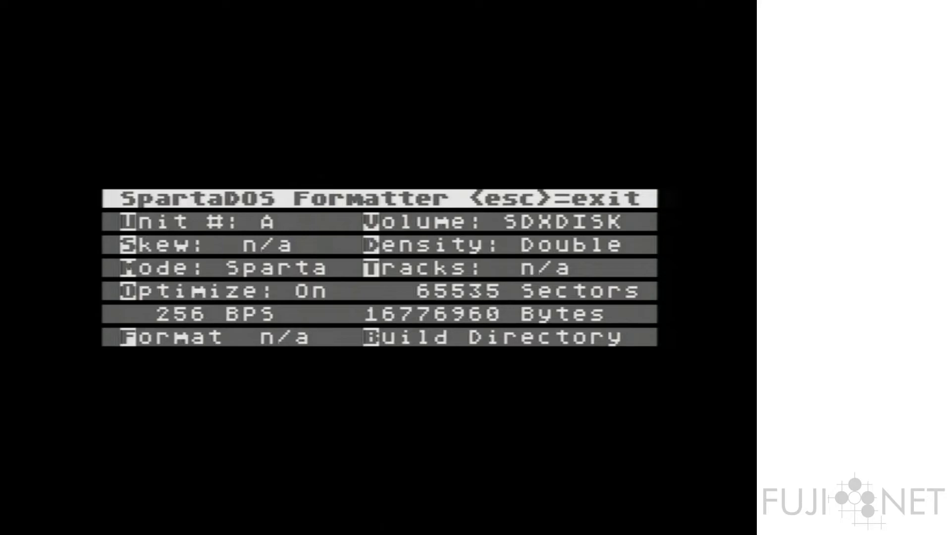
- Leave the formatter and run DIR, showing 65498 free sectors in MAIN
key("Escape")
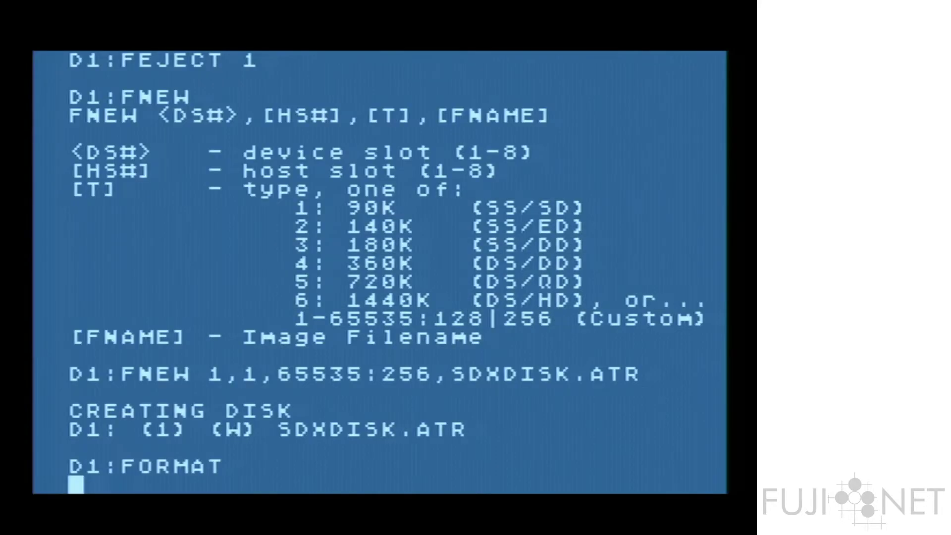
type("DIR")
key("Return")
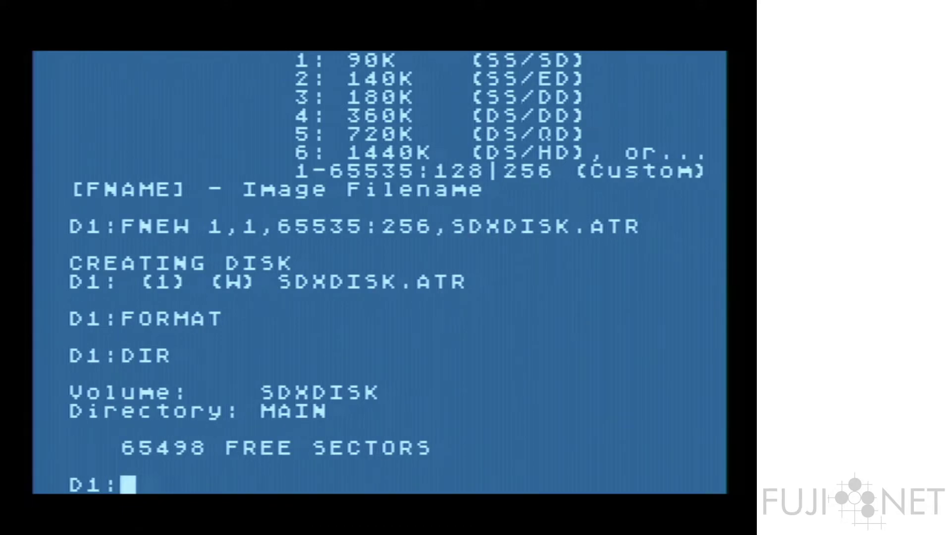
type("NCD")
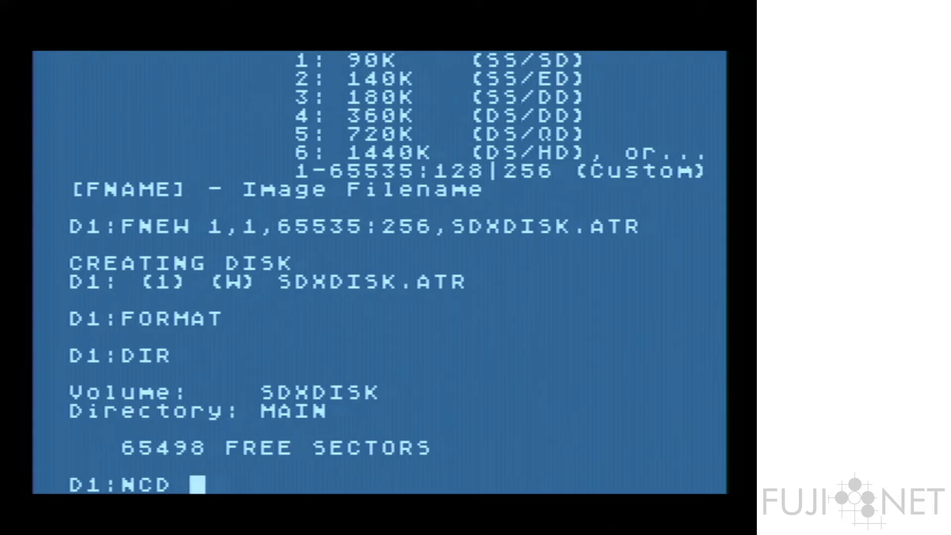
- Set the network path to TNFS://ATARI-APPS.IRATA.ONLINE/Games/Homesoft/C/, verify with NPWD, list with NDIR N:
type("N:TN")
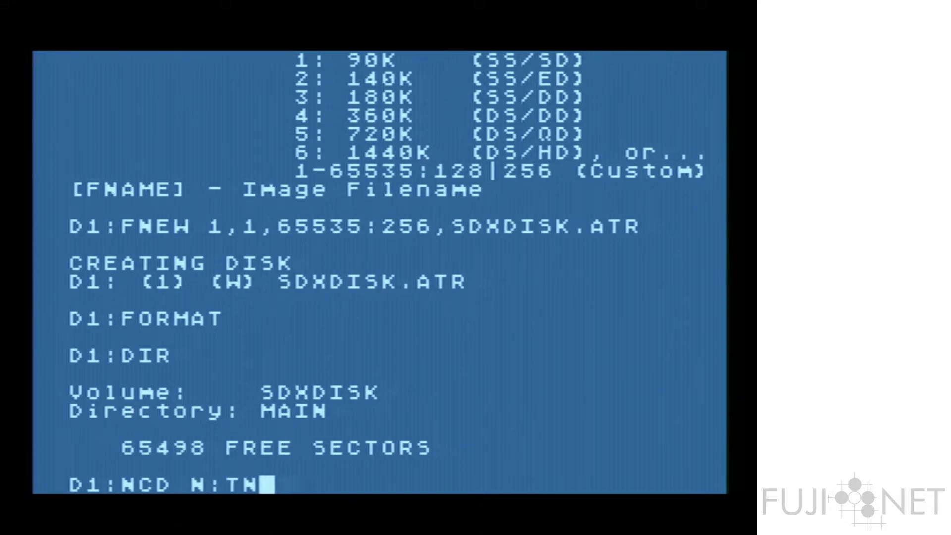
type("FS://AT")
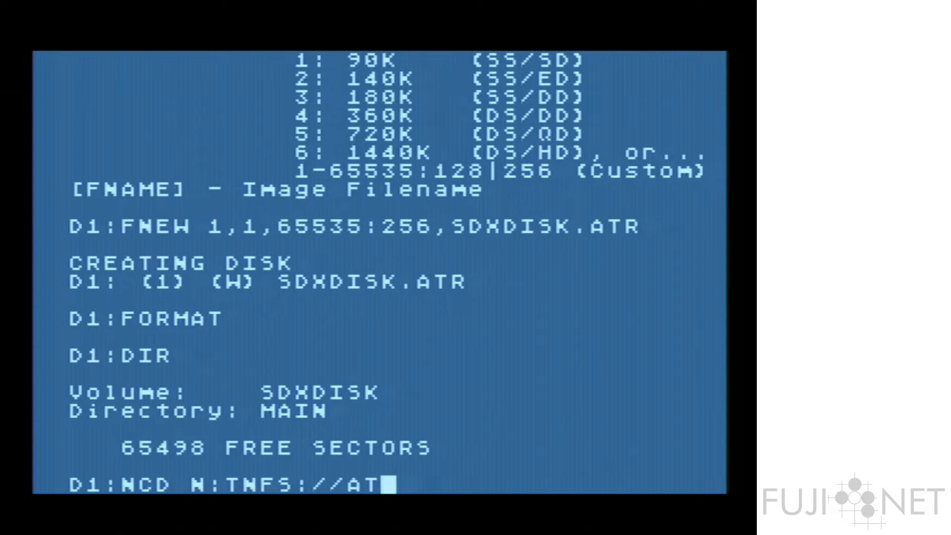
type("ARI-APPS.IRATA.ONL")
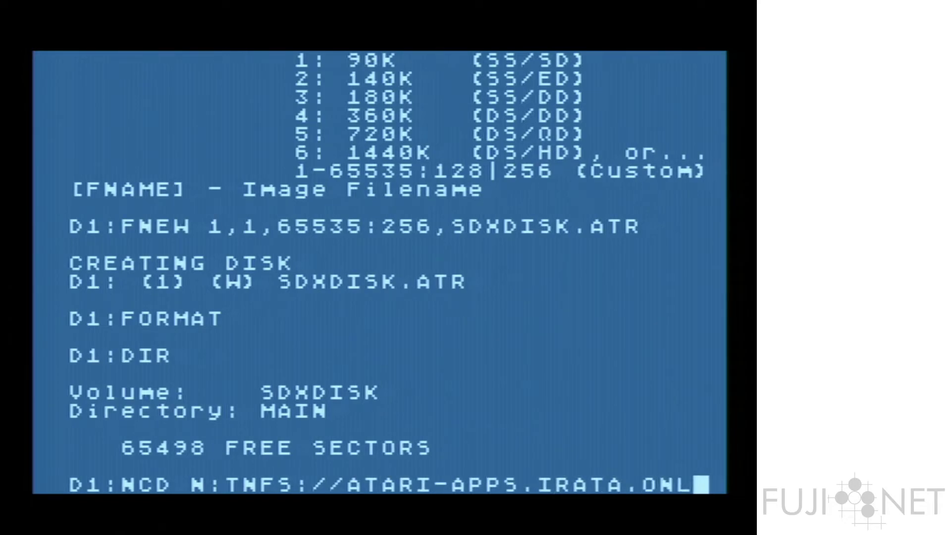
type("INE/Ga")
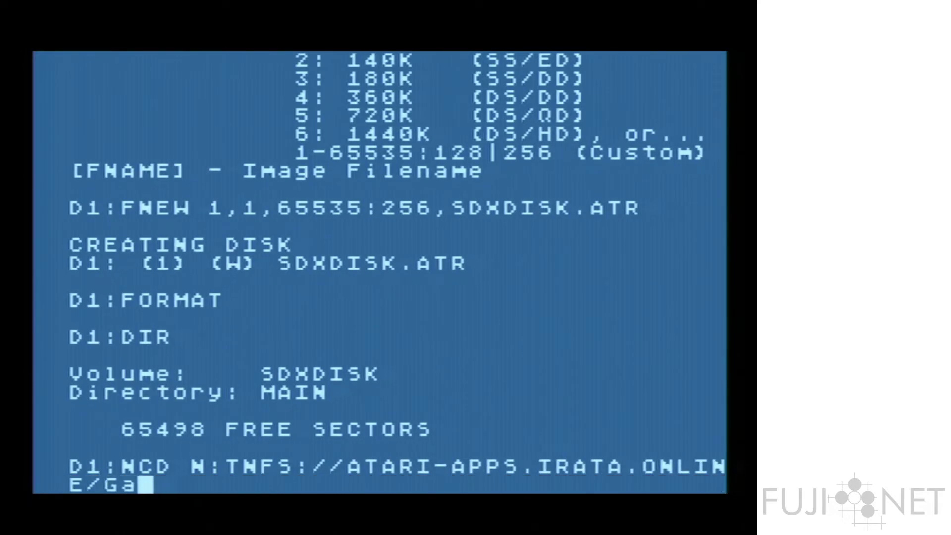
type("mes/H")
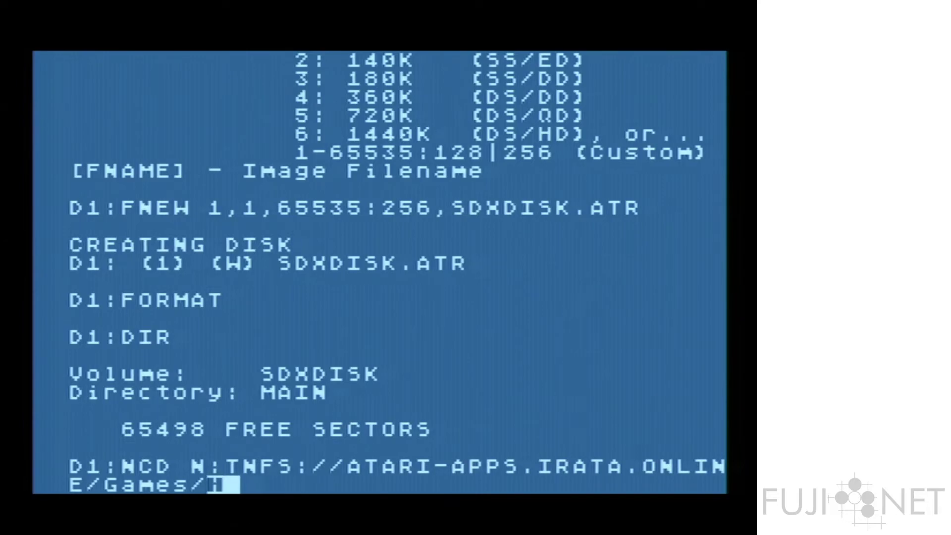
key("BackSpace")
type("Homesof")
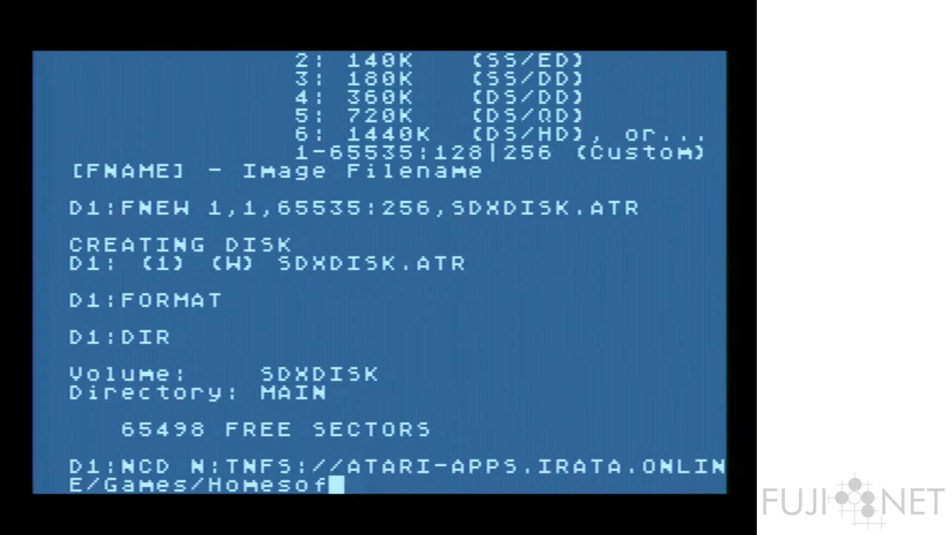
type("t/C/")
key("Return")
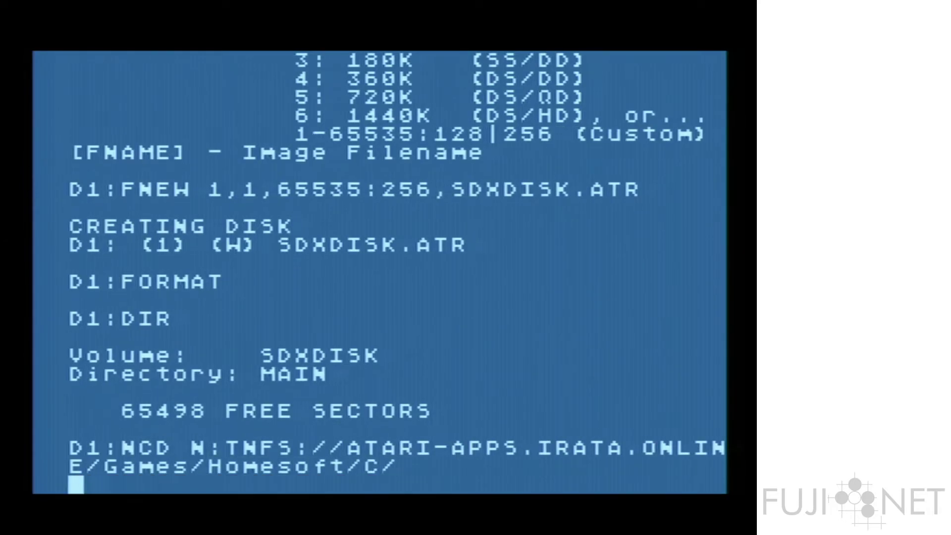
type("NPWD")
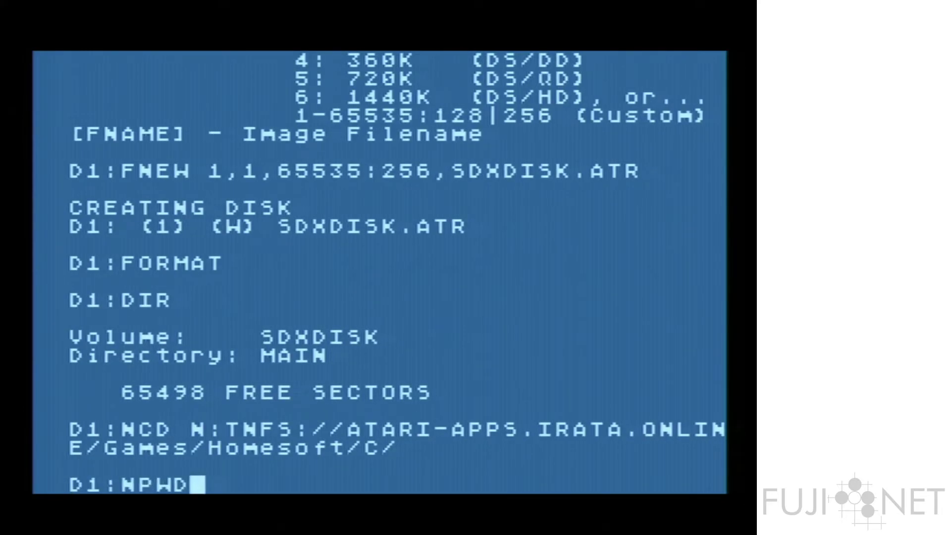
key("Return")
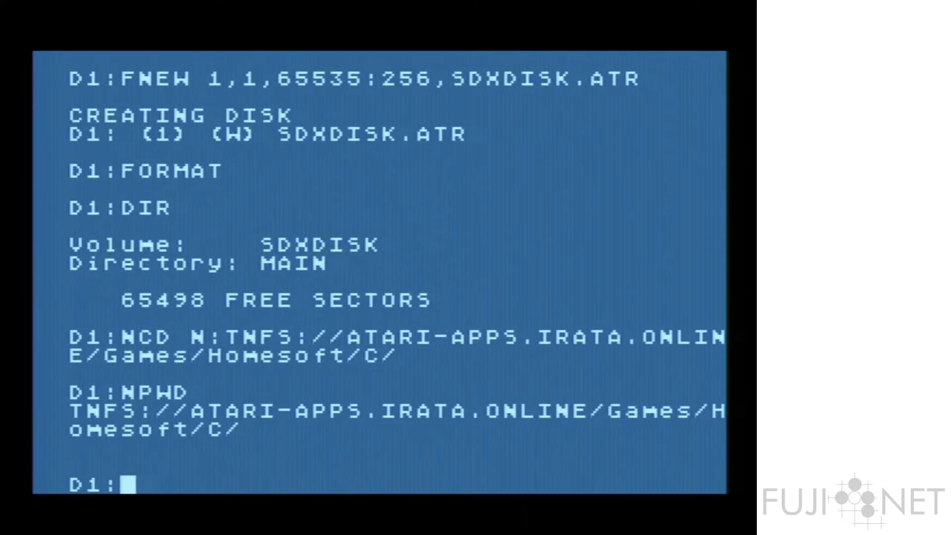
type("NDIR N:")
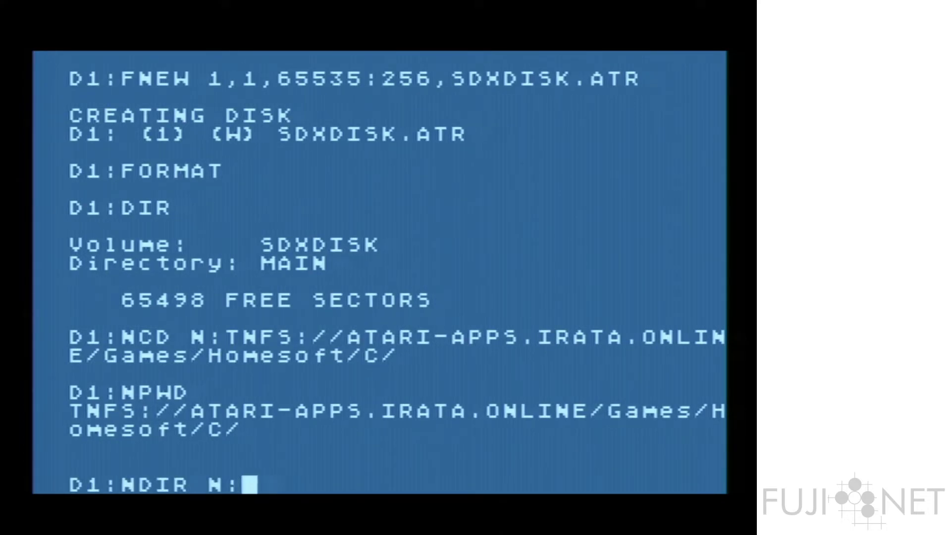
key("Return")
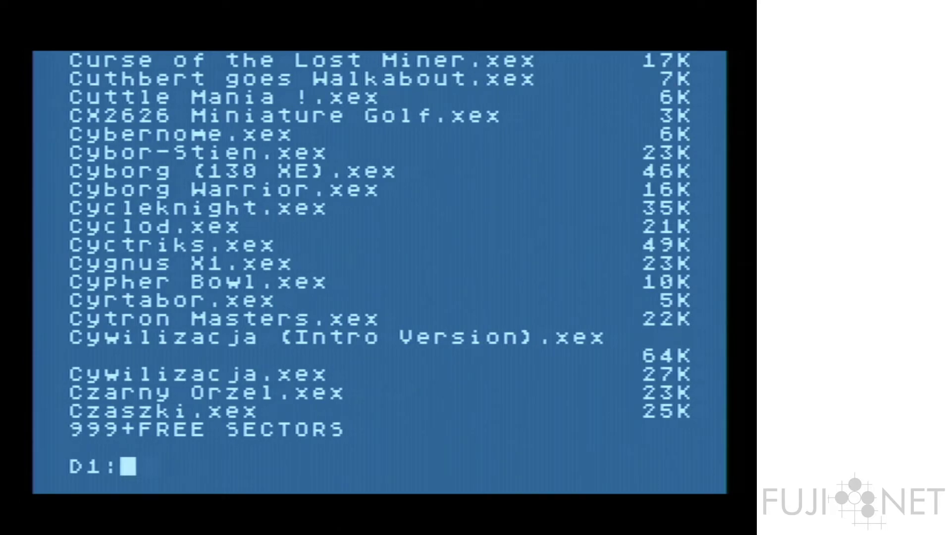
- Run NCOPY N:Cyclod.xex,D1:CYCLOD.COM
type("NCOPY N:")
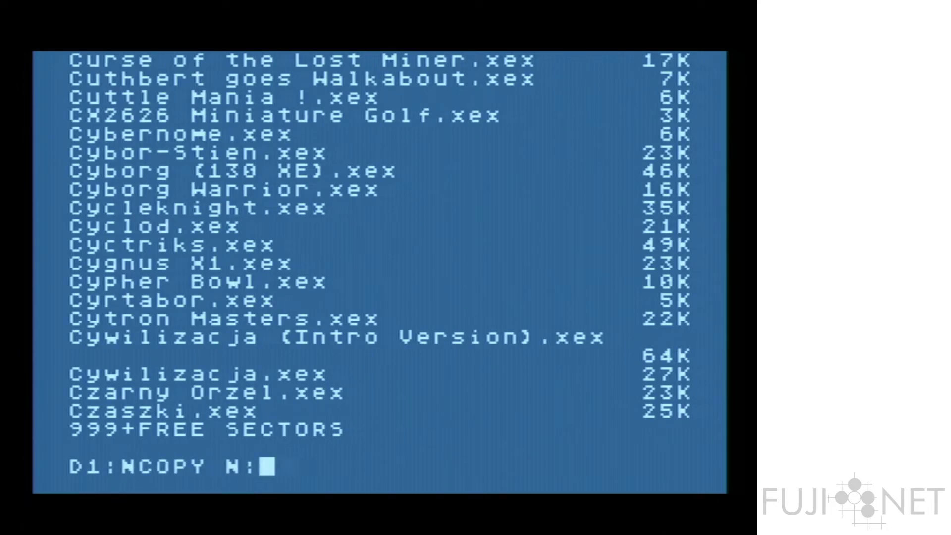
type("Cyclod.x")
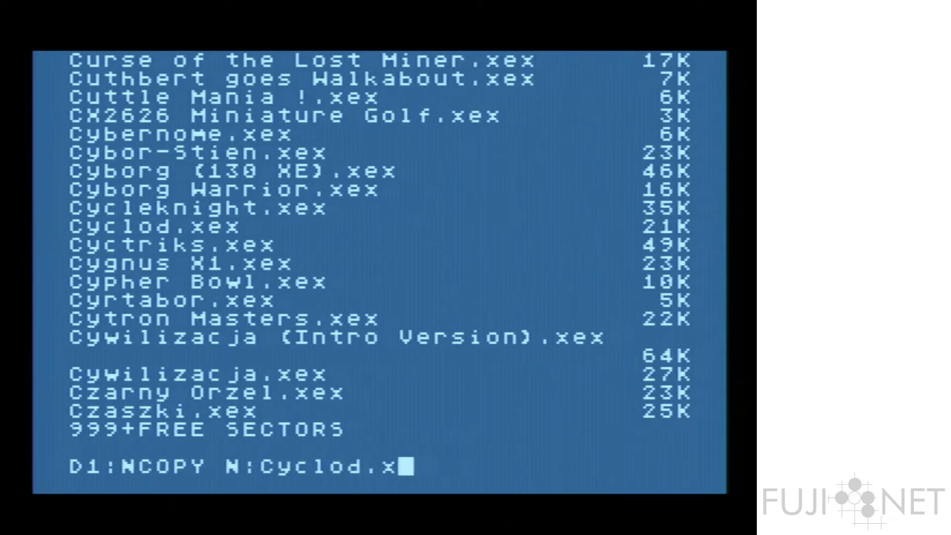
type("ex,D1:cy")
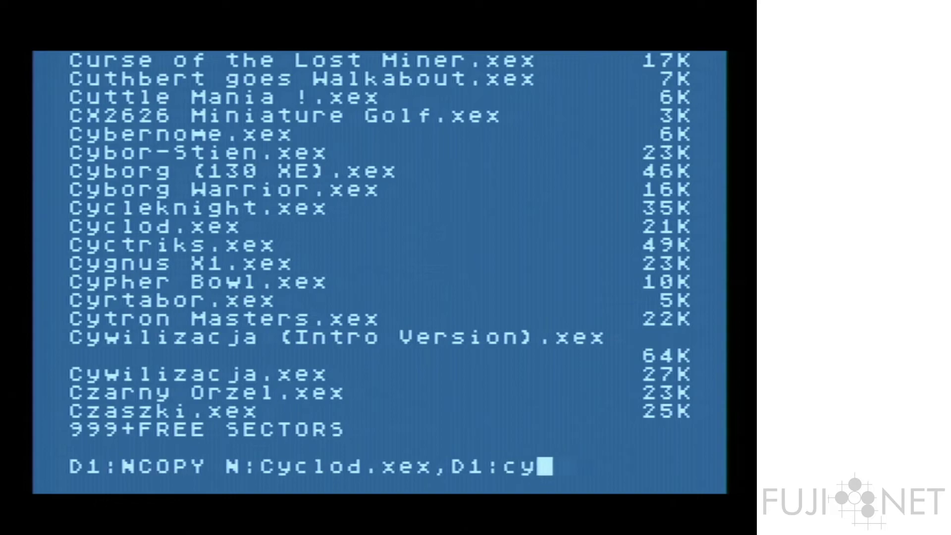
key("BackSpace")
key("BackSpace")
type("CYCLOD.COM")
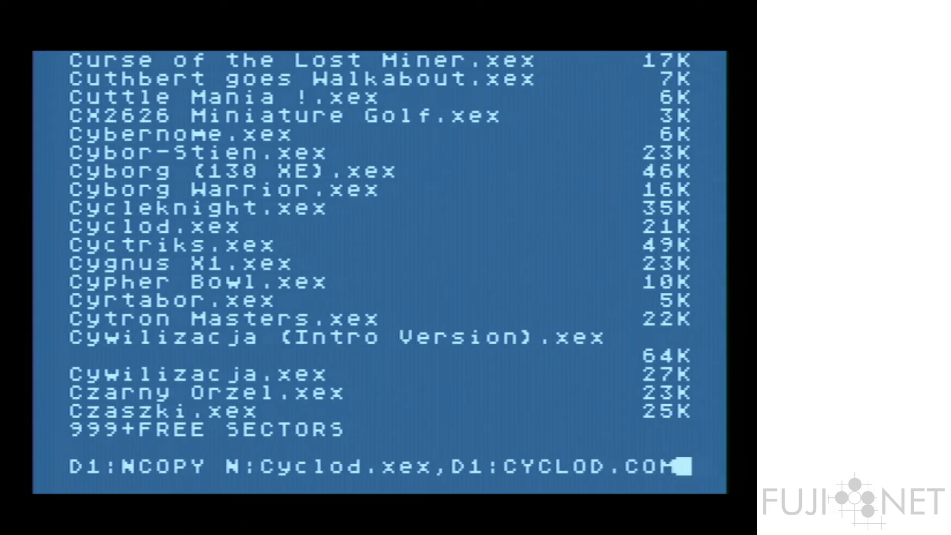
key("Return")
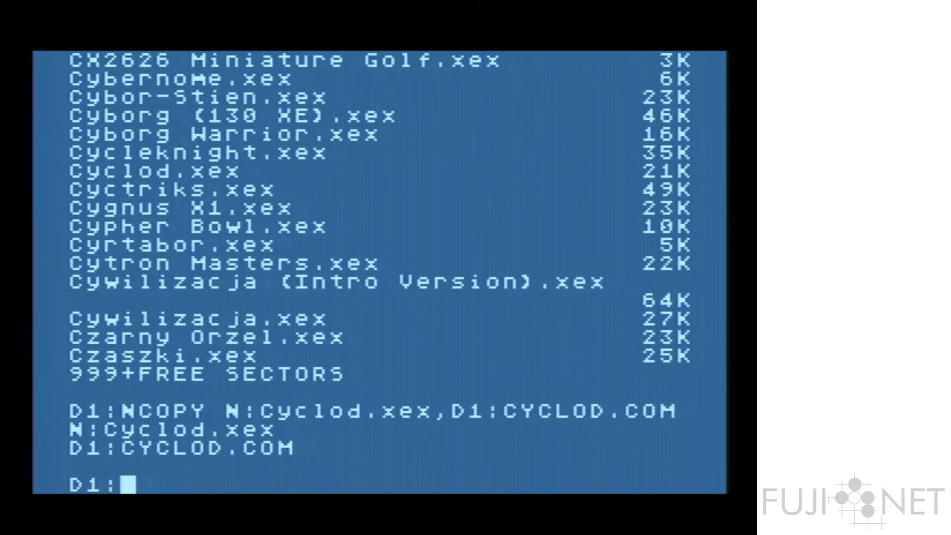
- List the disk to confirm CYCLOD.COM is there, then launch it with X CYCLOD
type("d")
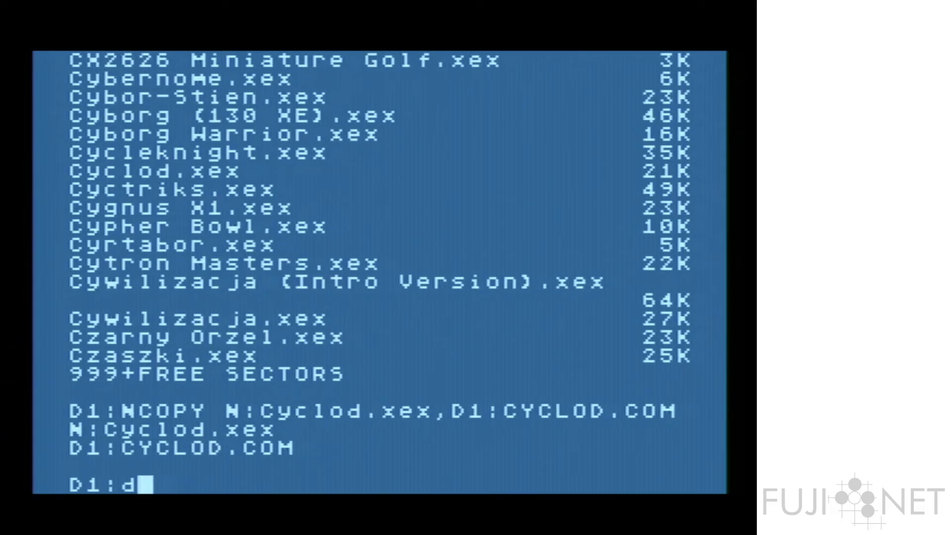
key("BackSpace")
type("DIR")
key("Return")
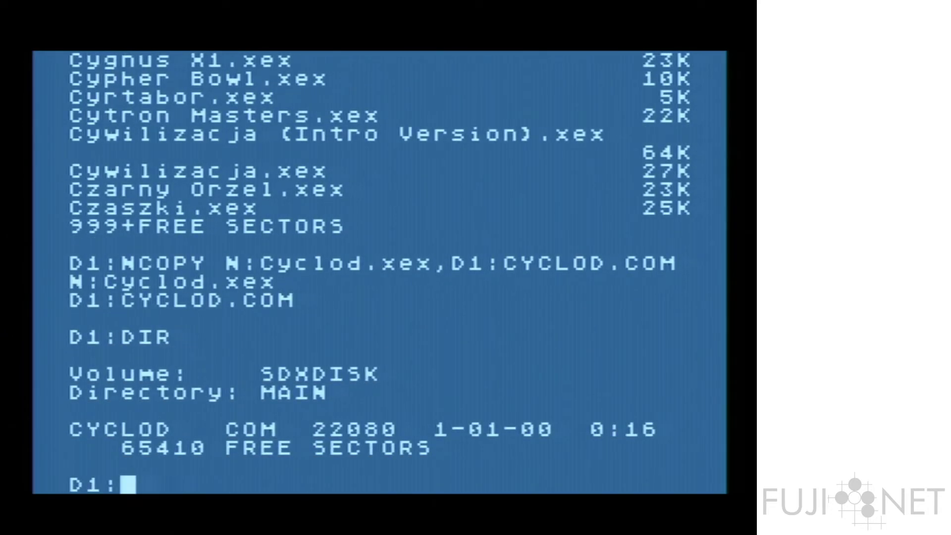
type("X CYCLOD")
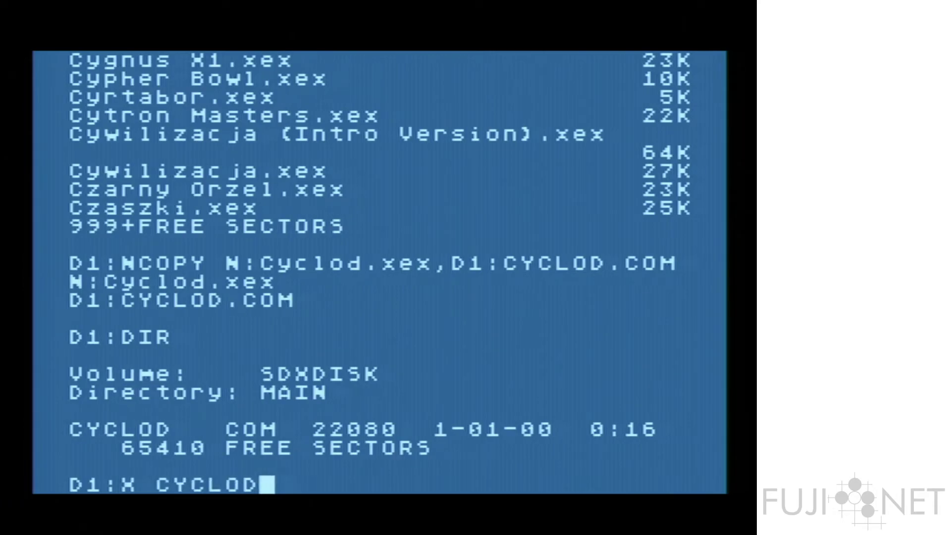
key("Return")
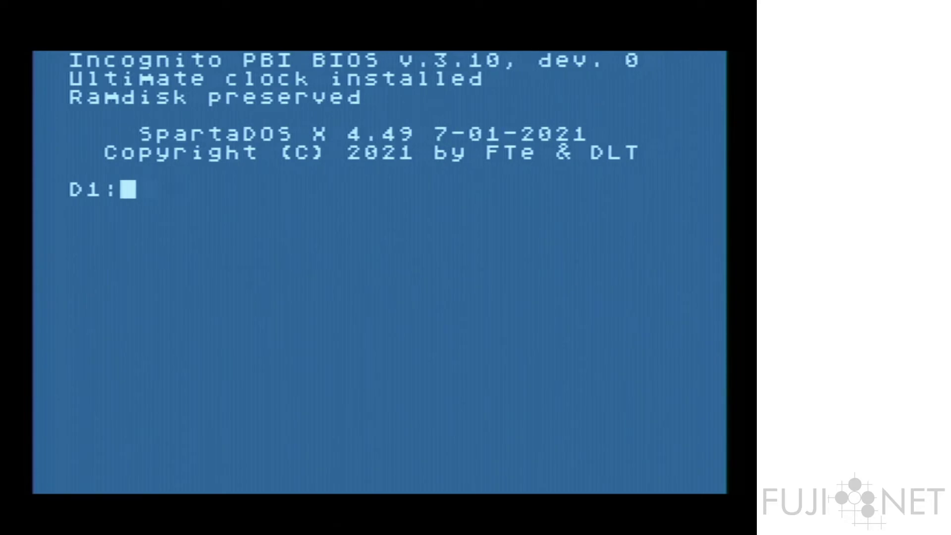
- Display the MAN pages for FNEW and FMOUNT, then clear the stray DIR text
type("MAN FNEW")
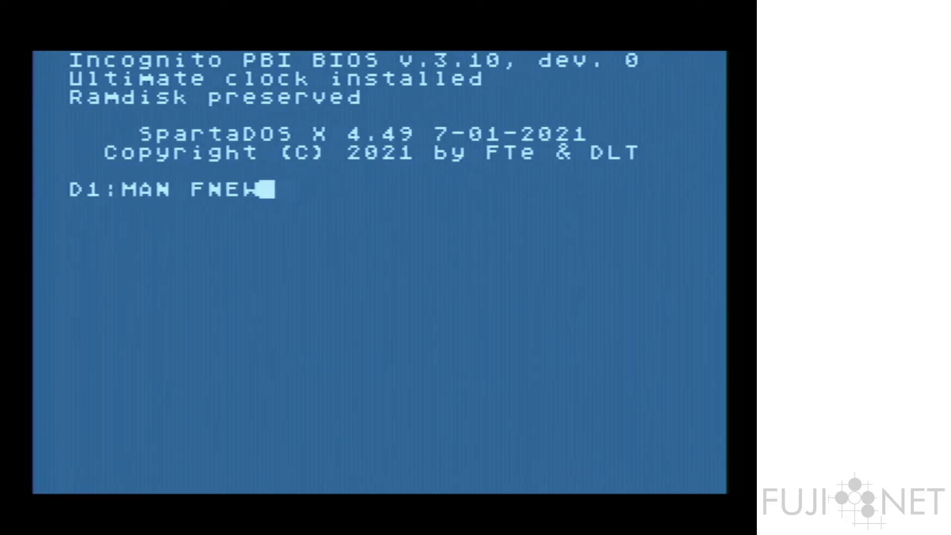
key("Return")
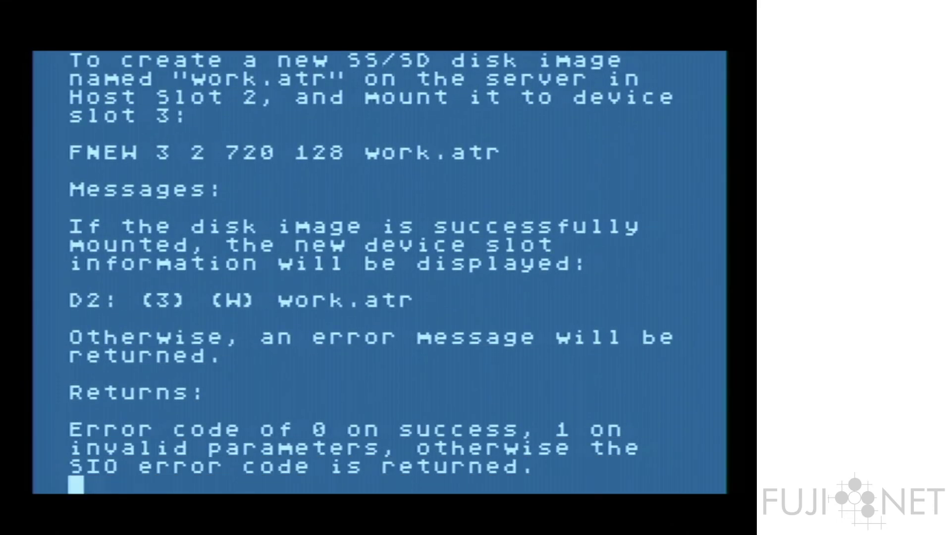
type("W")
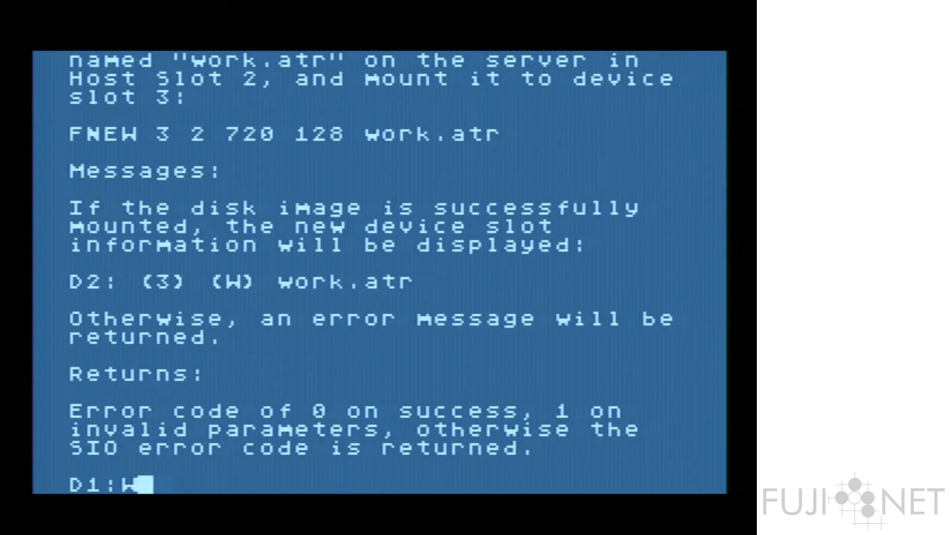
type("AN FMOUNT")
key("Return")
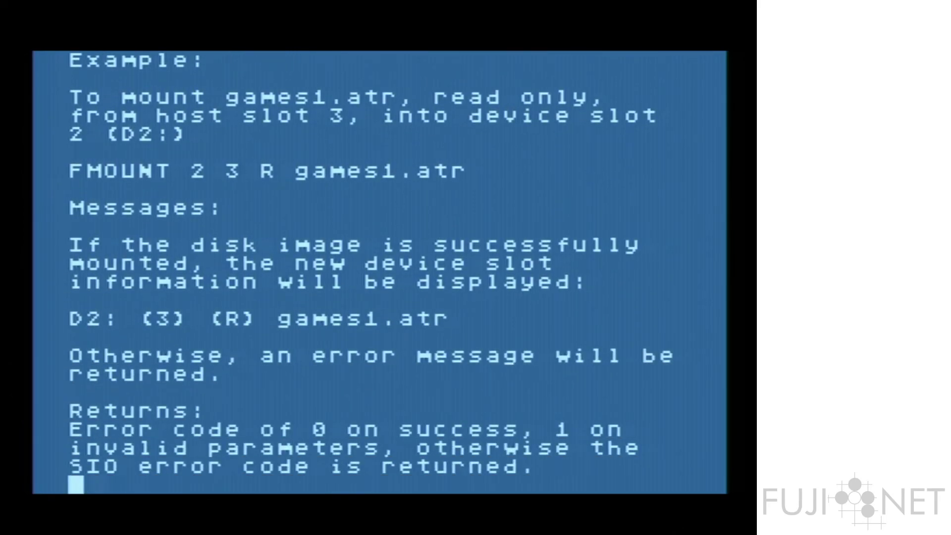
type("DIR")
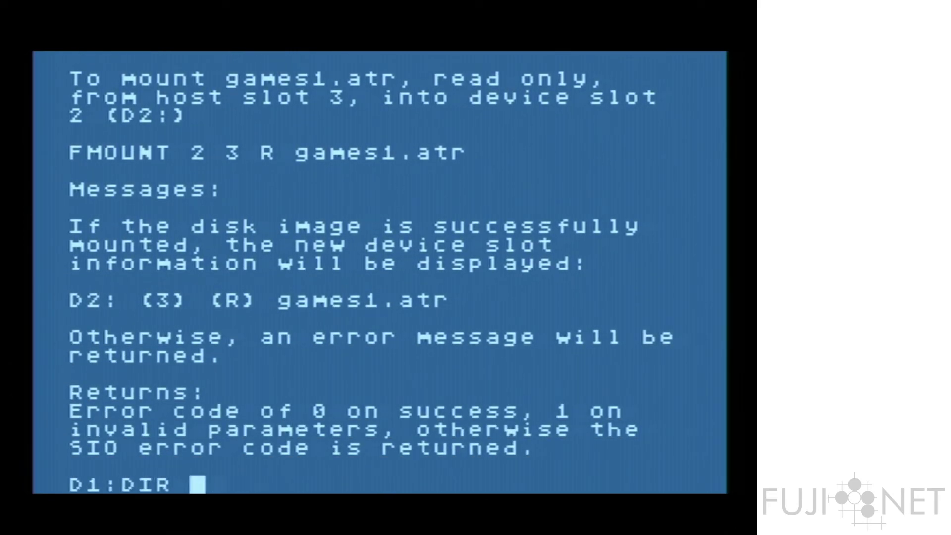
key("BackSpace")
key("BackSpace")
key("BackSpace")
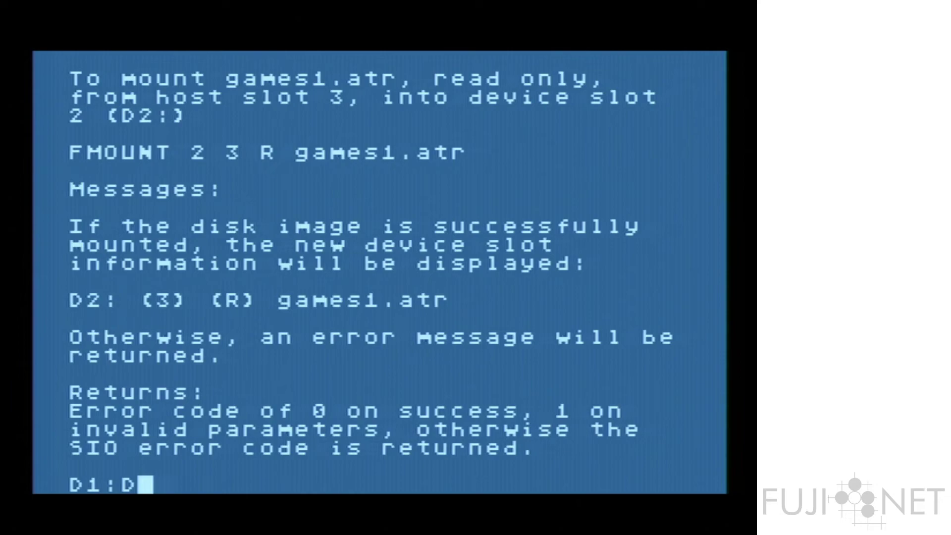
key("BackSpace")
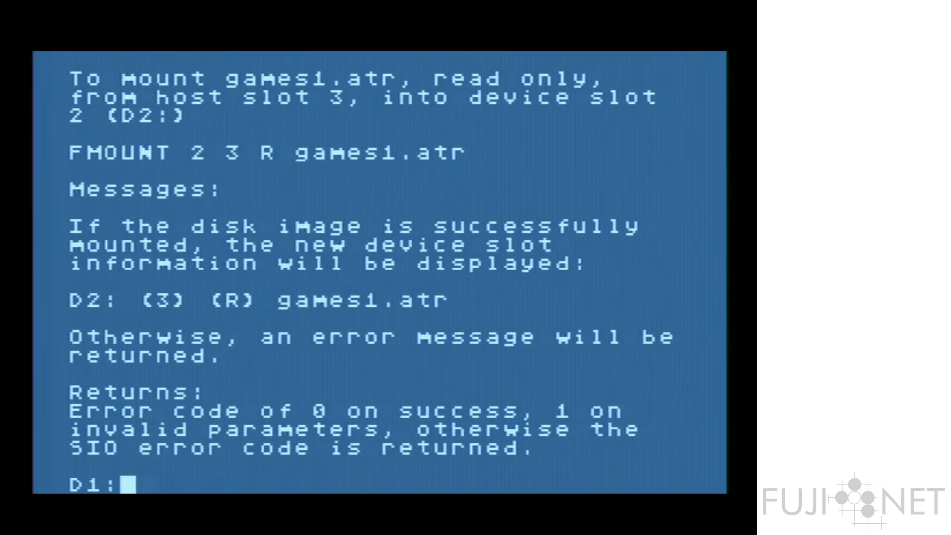
- Run FDISK and dismiss its 'No APT devices found' message
type("FDISK")
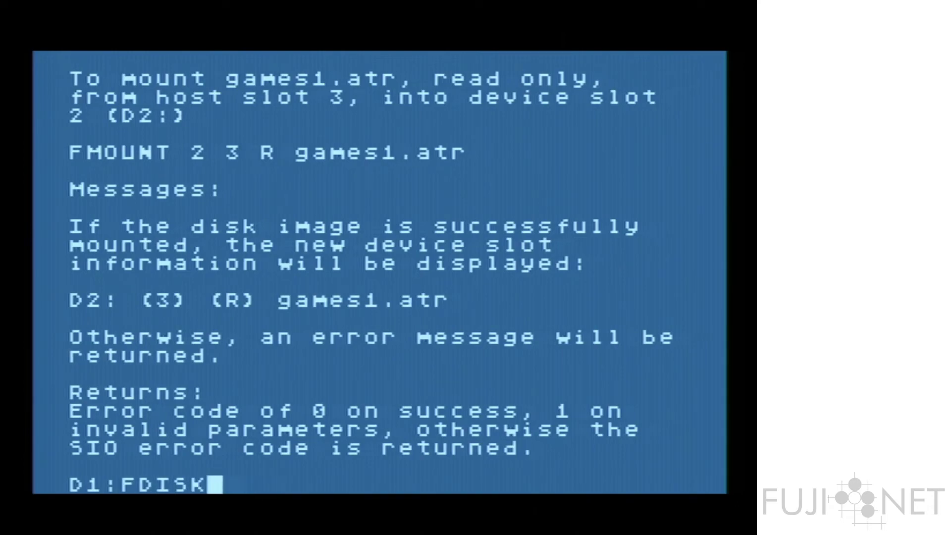
key("Return")
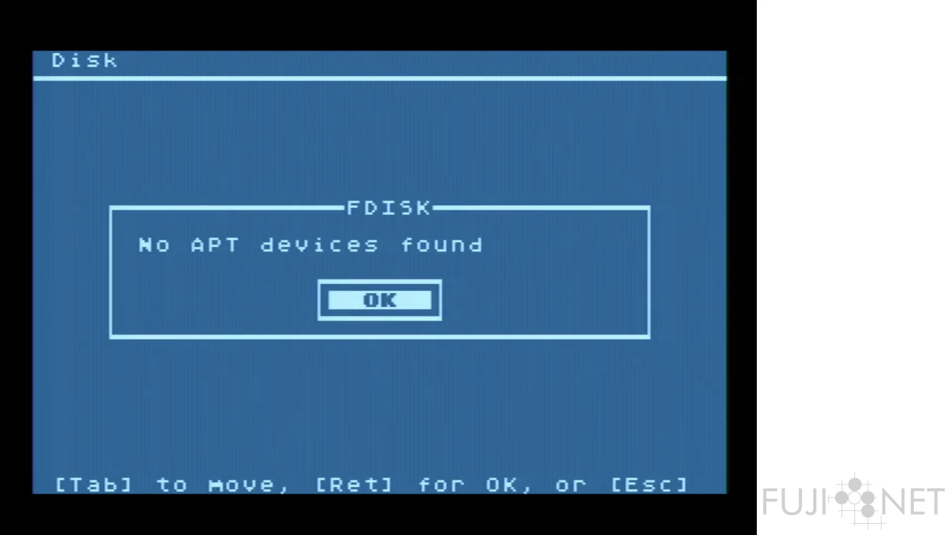
key("Return")
- Set Hard disk to Enabled on the Incognito BIOS PBI BIOS page
key("Return")
key("Escape")
key("Escape")
key("Escape")
key("Return")
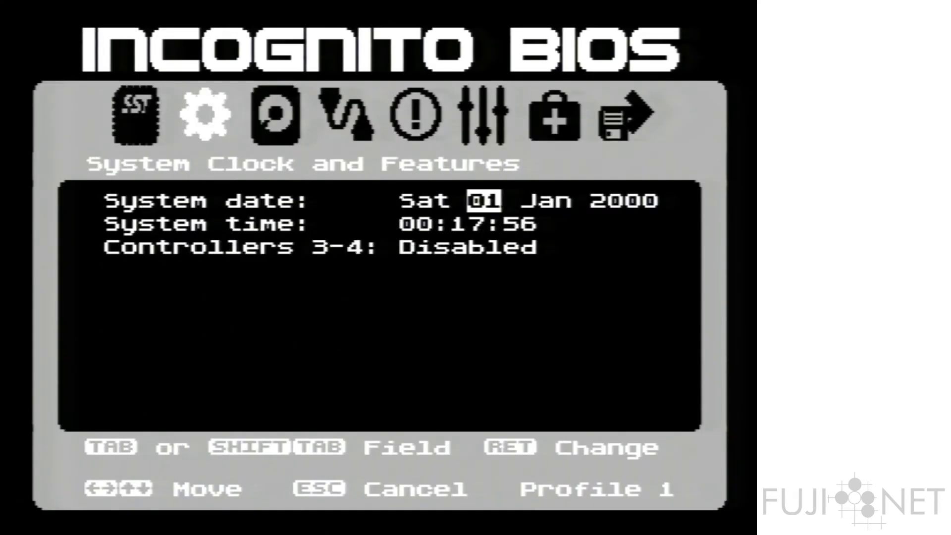
key("Right")
key("Right")
key("Right")
key("Right")
key("Right")
key("Right")
key("Right")
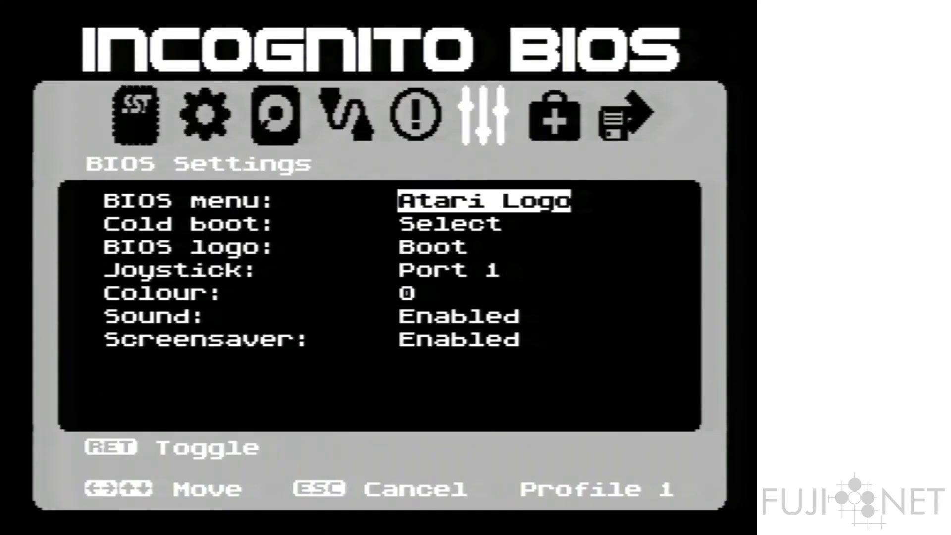
key("Right")
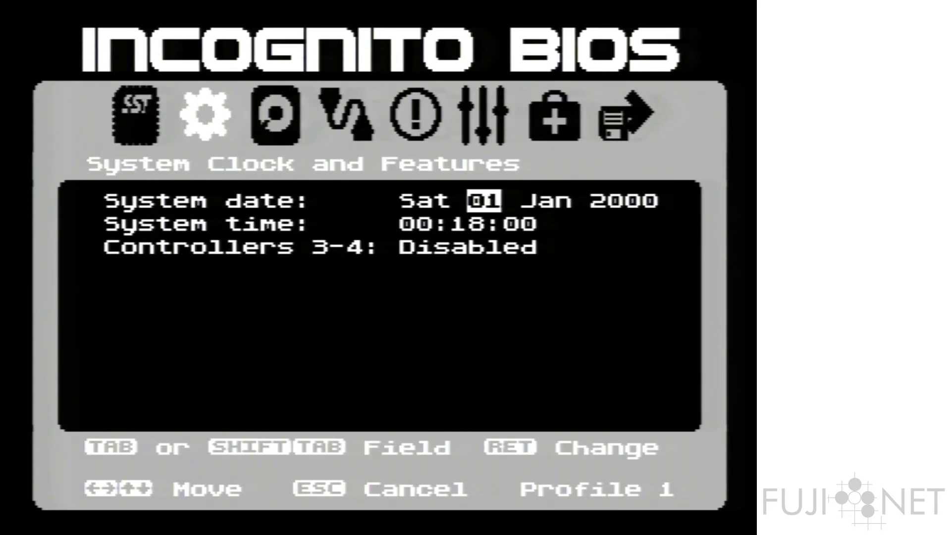
key("Right")
key("Down")
key("Down")
key("Down")
key("Return")
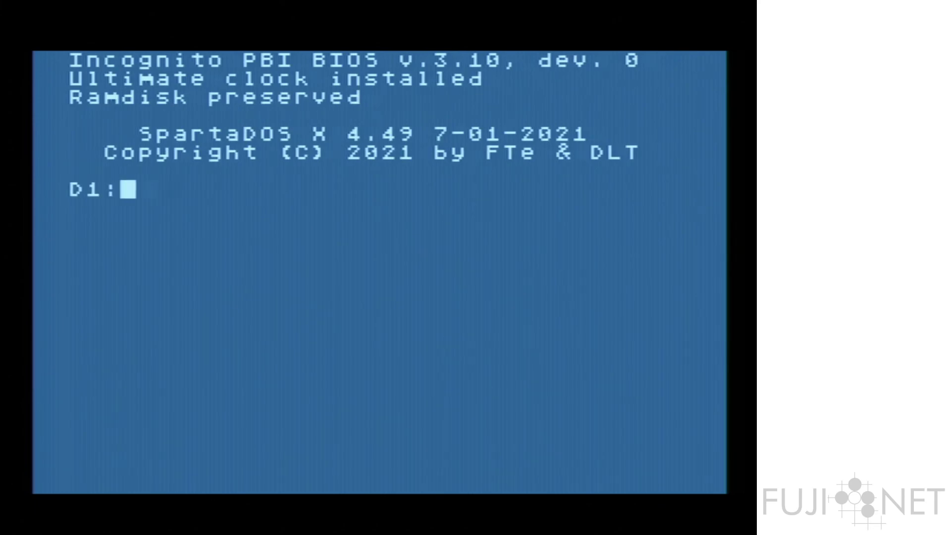
- Run FDISK and assign drive D9: to partition 1 of the STEC hard disk
type("FDISK")
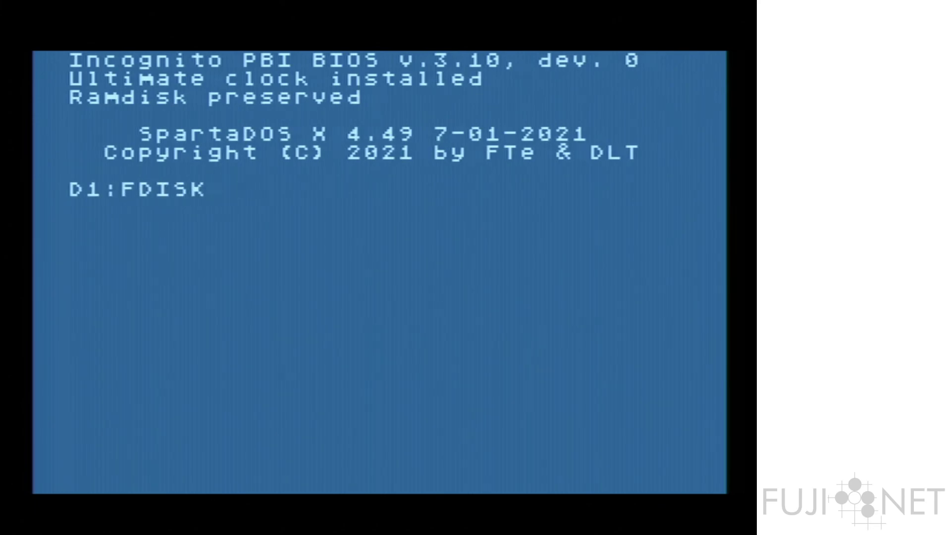
key("Return")
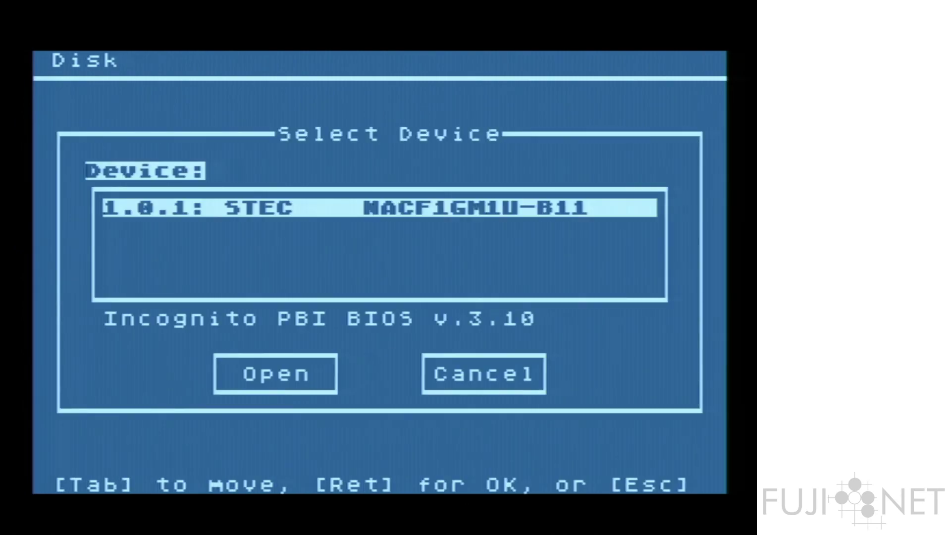
key("Return")
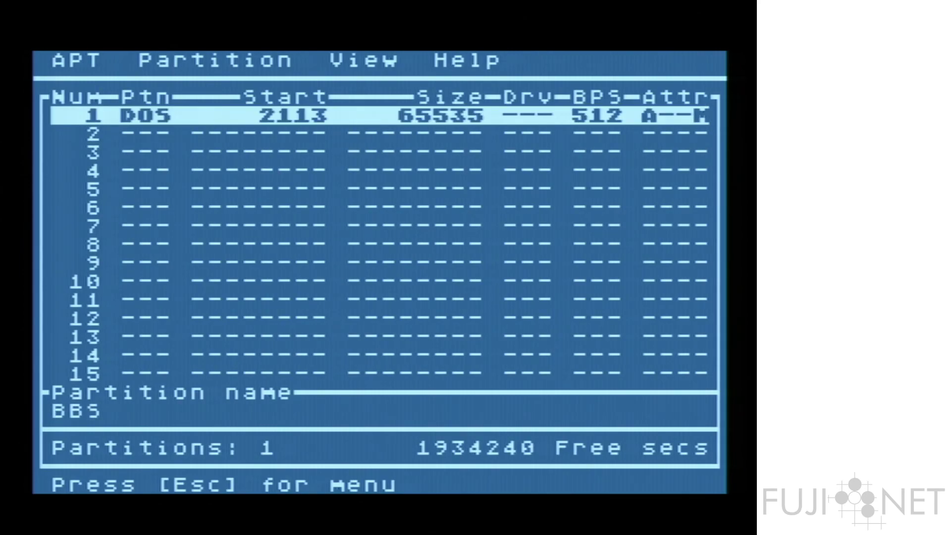
key("Return")
key("Down")
key("Down")
key("Down")
key("Down")
key("Down")
key("Down")
key("Down")
key("Down")
key("Down")
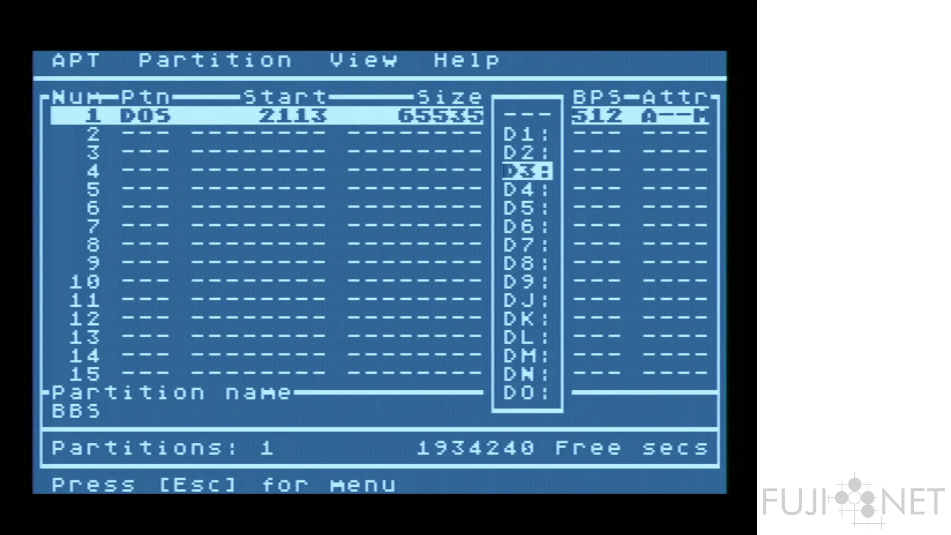
key("Up")
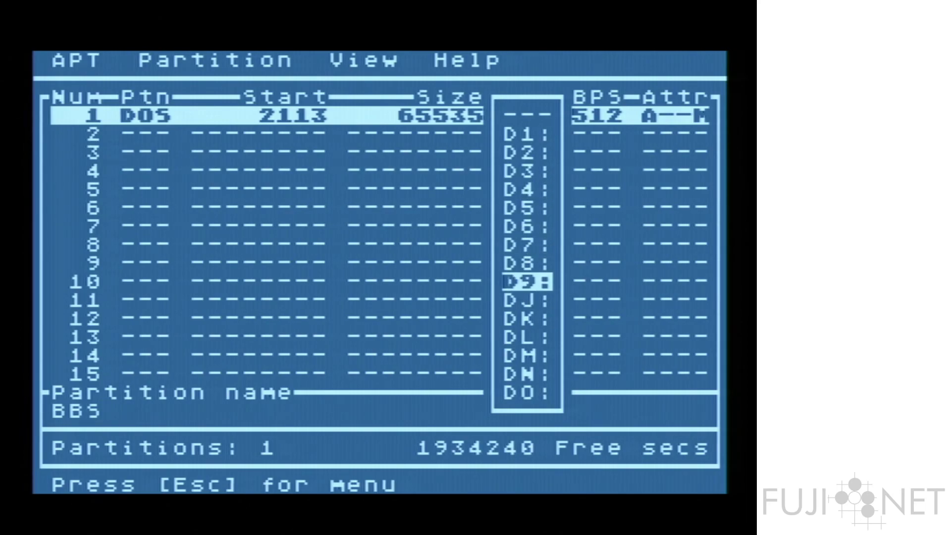
key("Up")
key("Up")
key("Up")
key("Up")
key("Up")
key("Up")
key("Up")
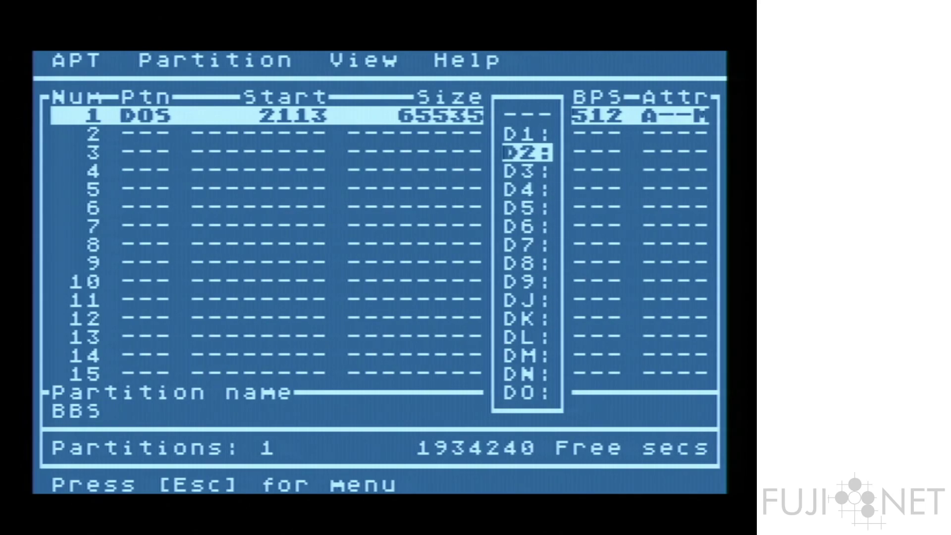
key("Down")
key("Down")
key("Down")
key("Down")
key("Down")
key("Down")
key("Down")
key("Down")
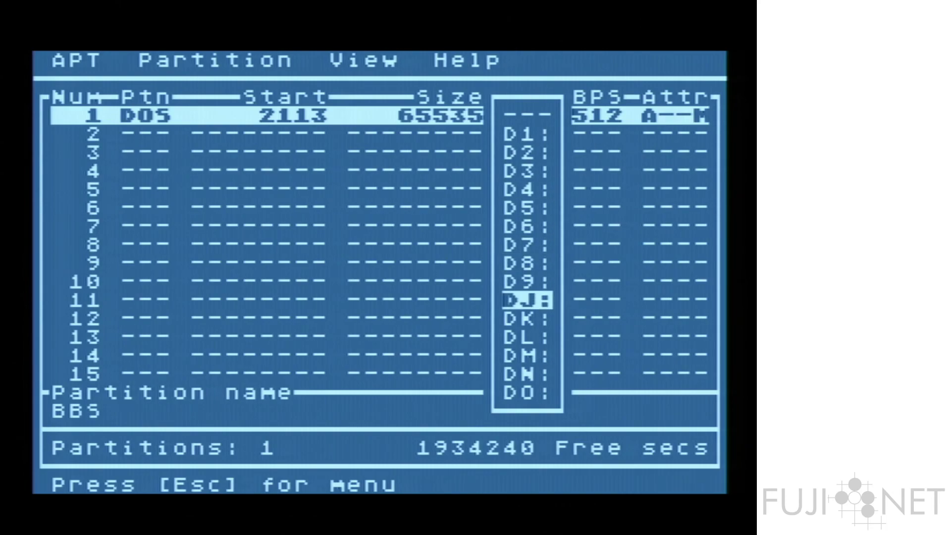
key("Up")
key("Return")
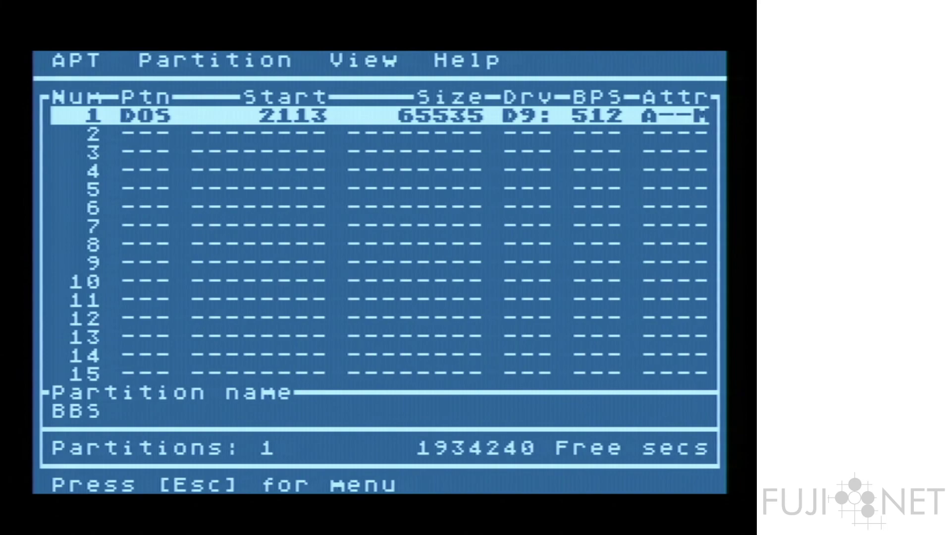
- Exit FDISK and save the partition changes
key("Escape")
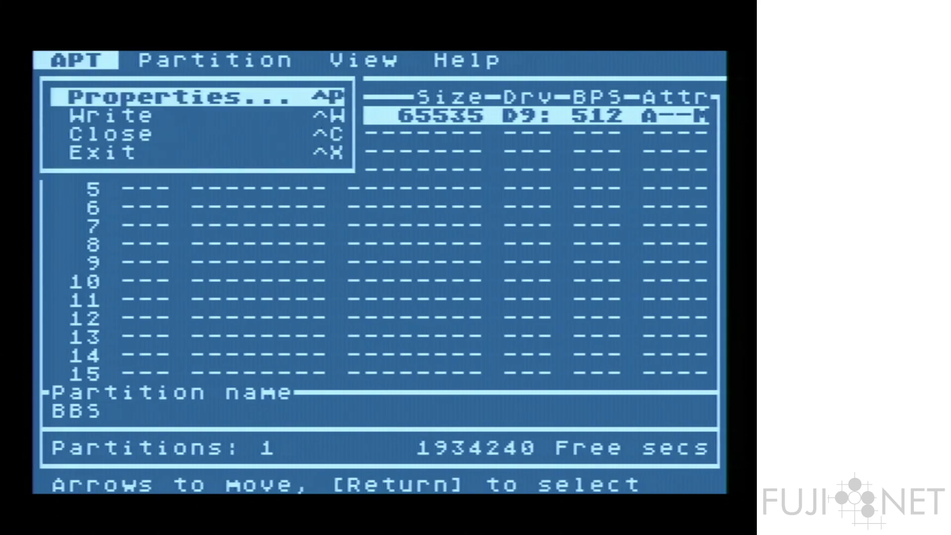
key("Down")
key("Down")
key("Down")
key("Return")
key("Return")
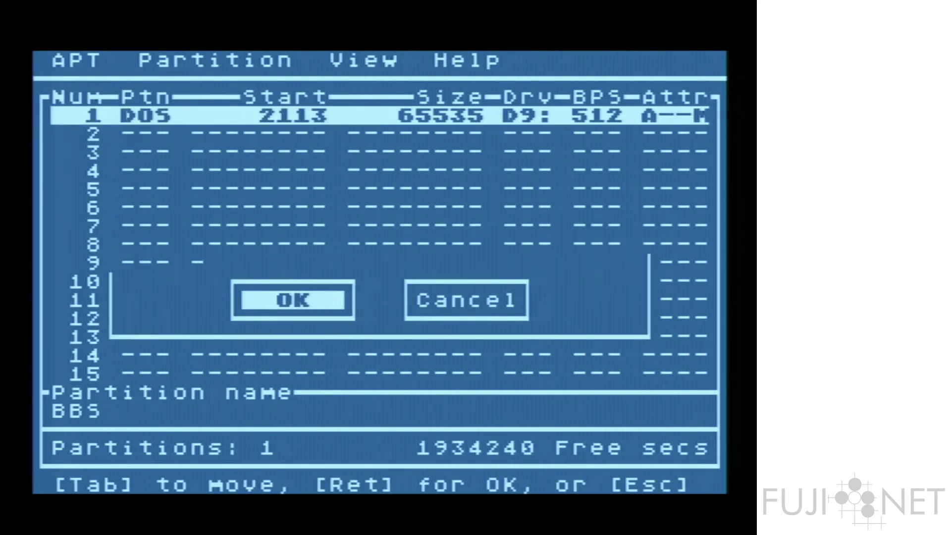
key("Return")
key("Return")
key("Return")
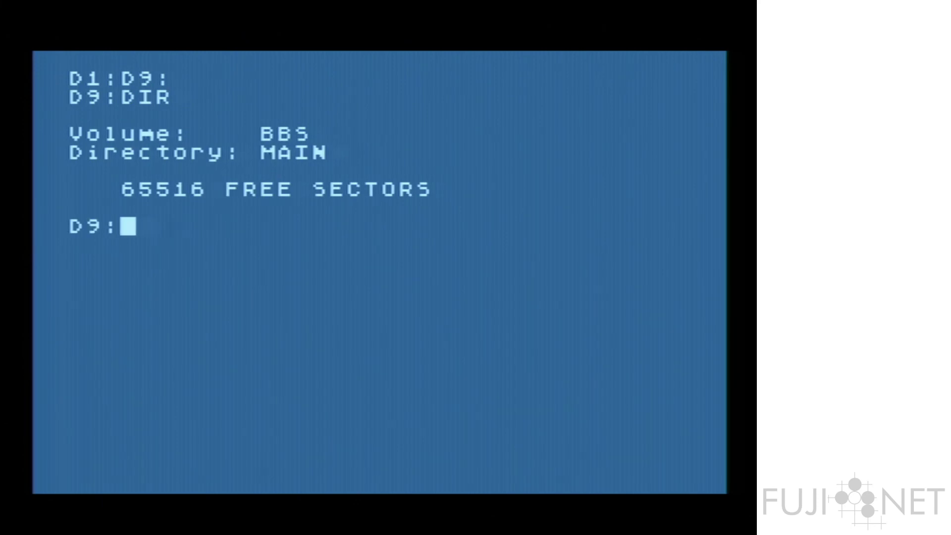
- Switch to drive D1: and run DIR, showing CYCLOD.COM (22080 bytes) on SDXDISK
type("F1")
key("BackSpace")
key("BackSpace")
type("D1:")
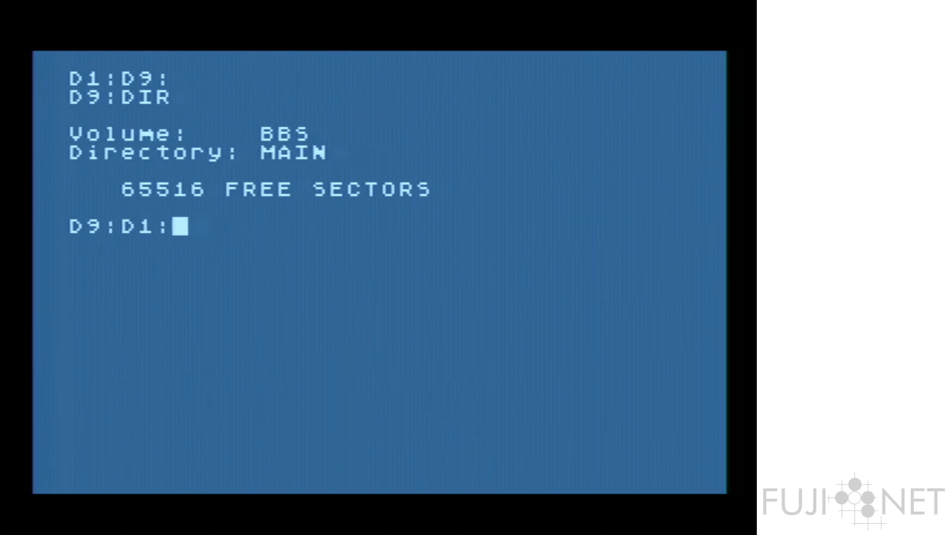
key("Return")
type("DIR")
key("Return")
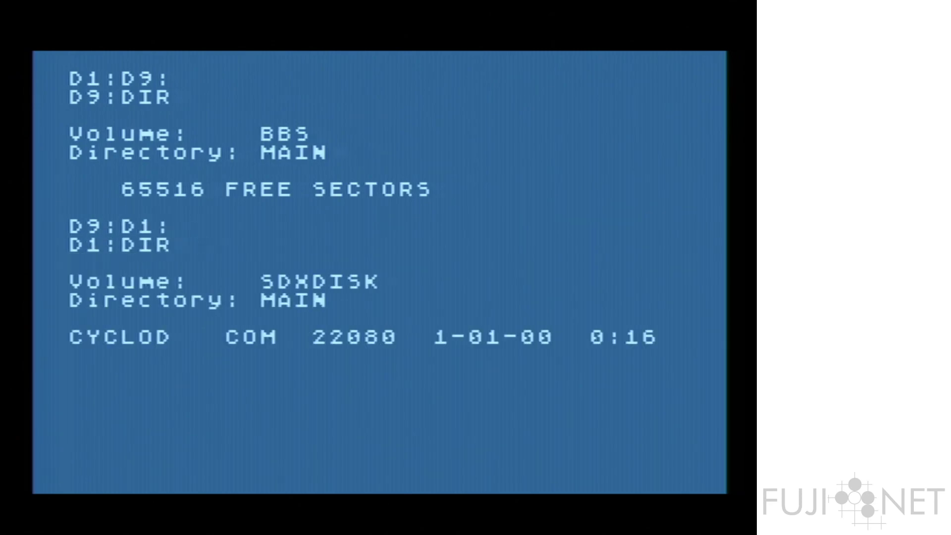